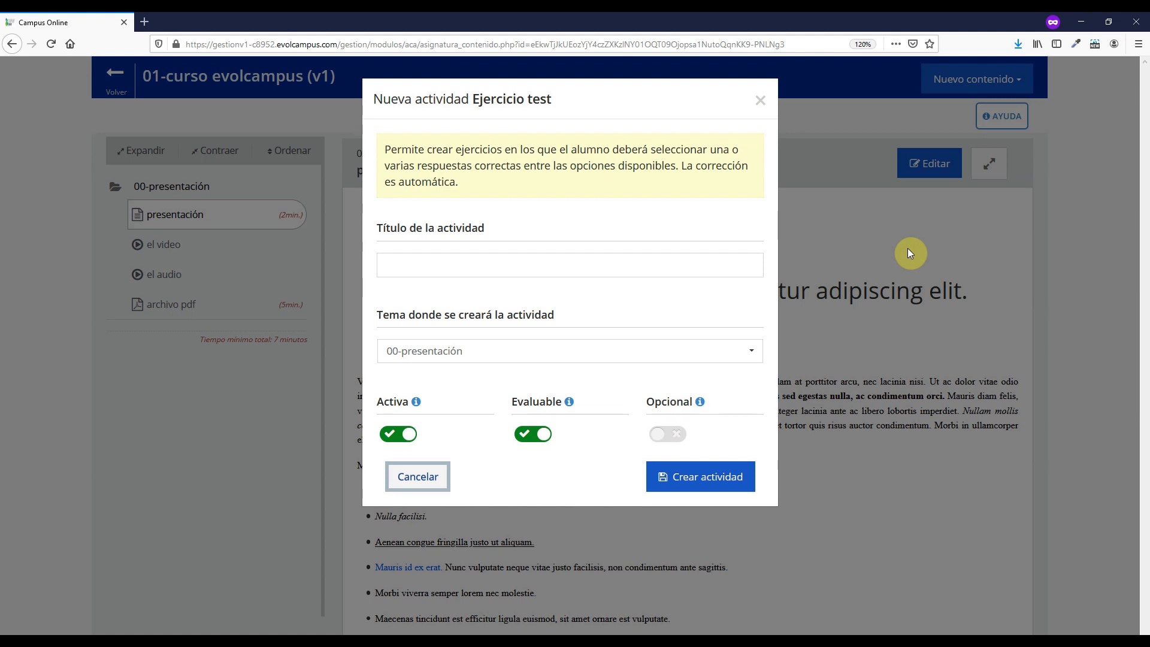
Title the new test activity "xx-test 1"
{"action": "left_click", "coordinate": [760, 256]}
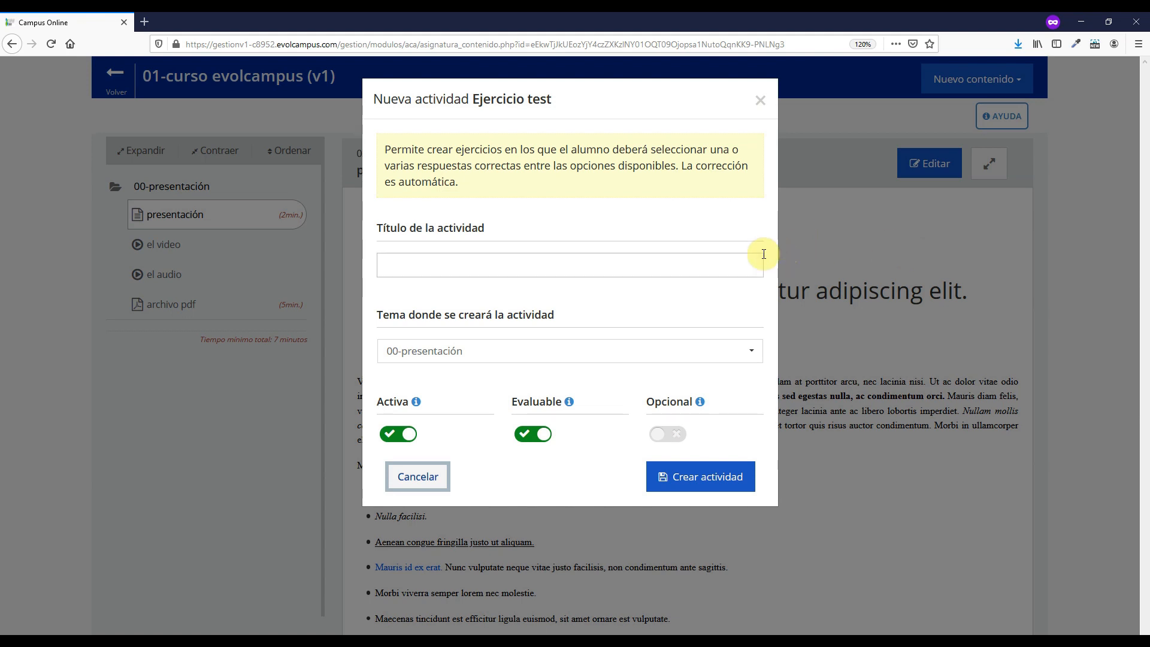
{"action": "type", "text": "xx-test 1"}
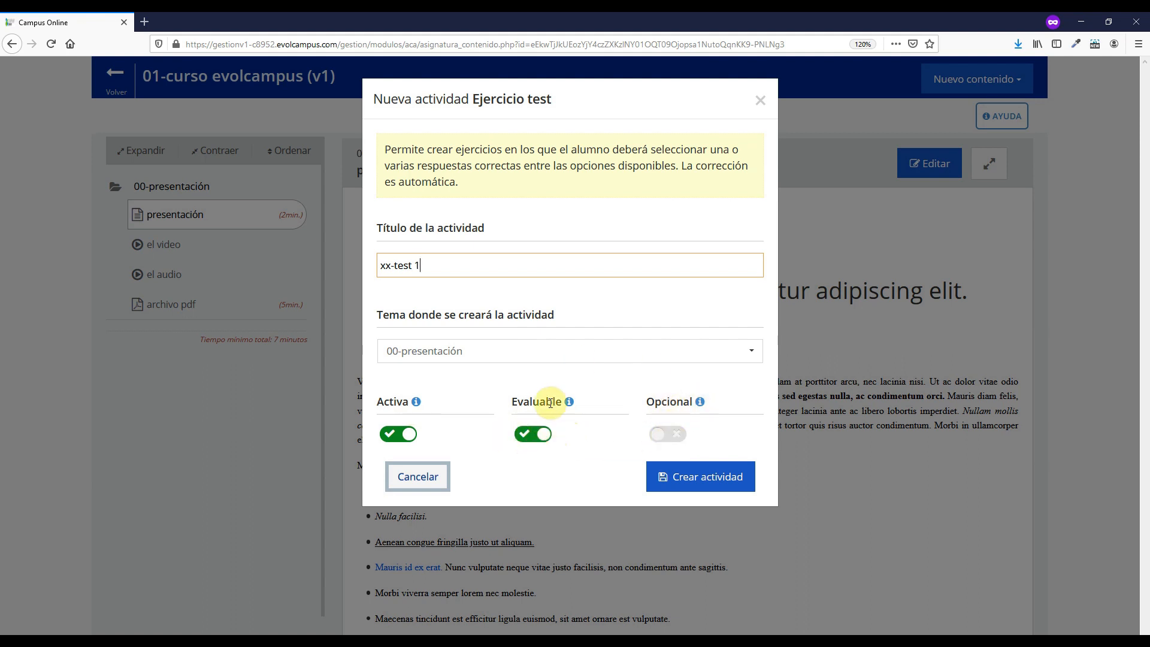
Switch the activity from evaluable to optional and back to evaluable
{"action": "left_click", "coordinate": [538, 437]}
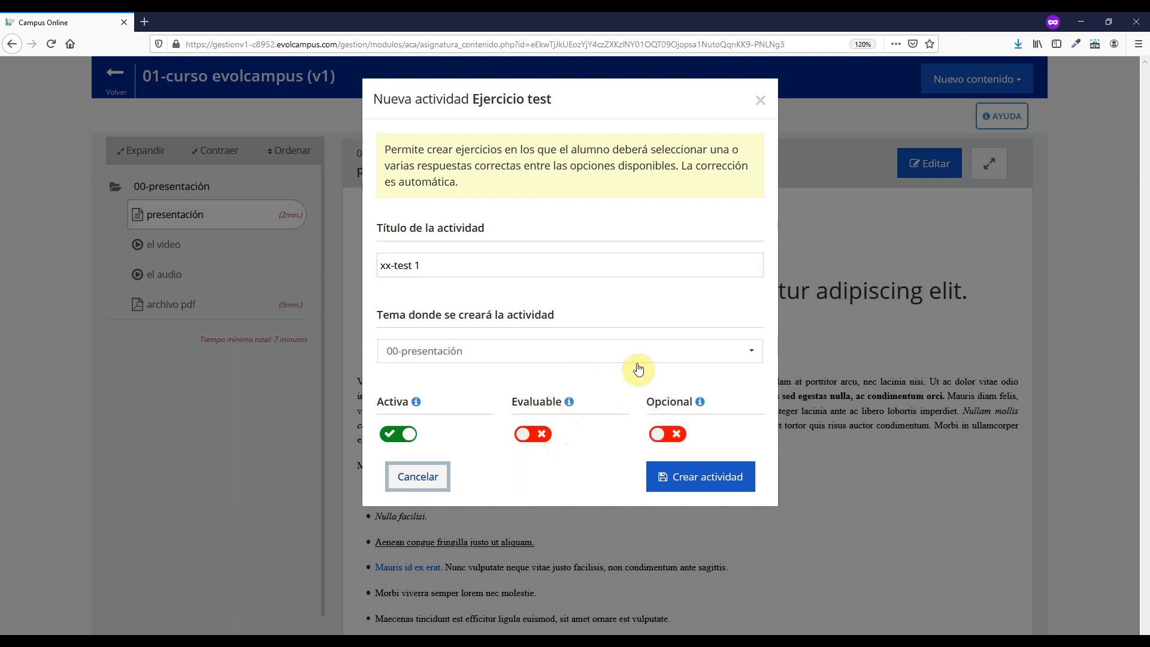
{"action": "left_click", "coordinate": [669, 434]}
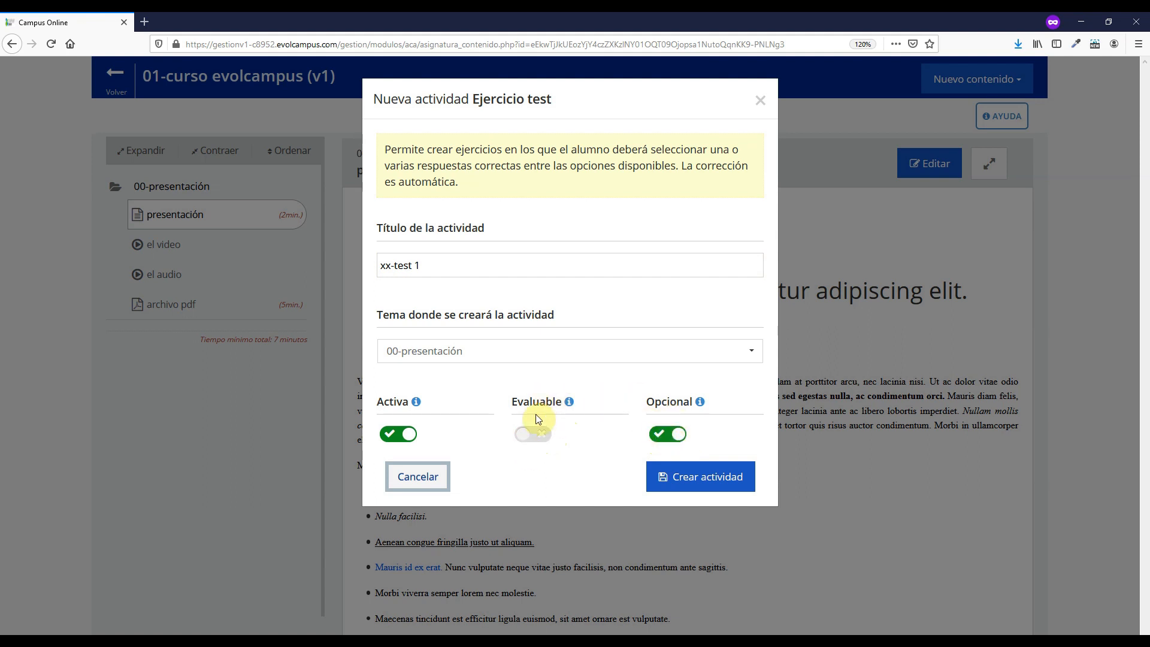
{"action": "left_click", "coordinate": [668, 434]}
{"action": "left_click", "coordinate": [532, 434]}
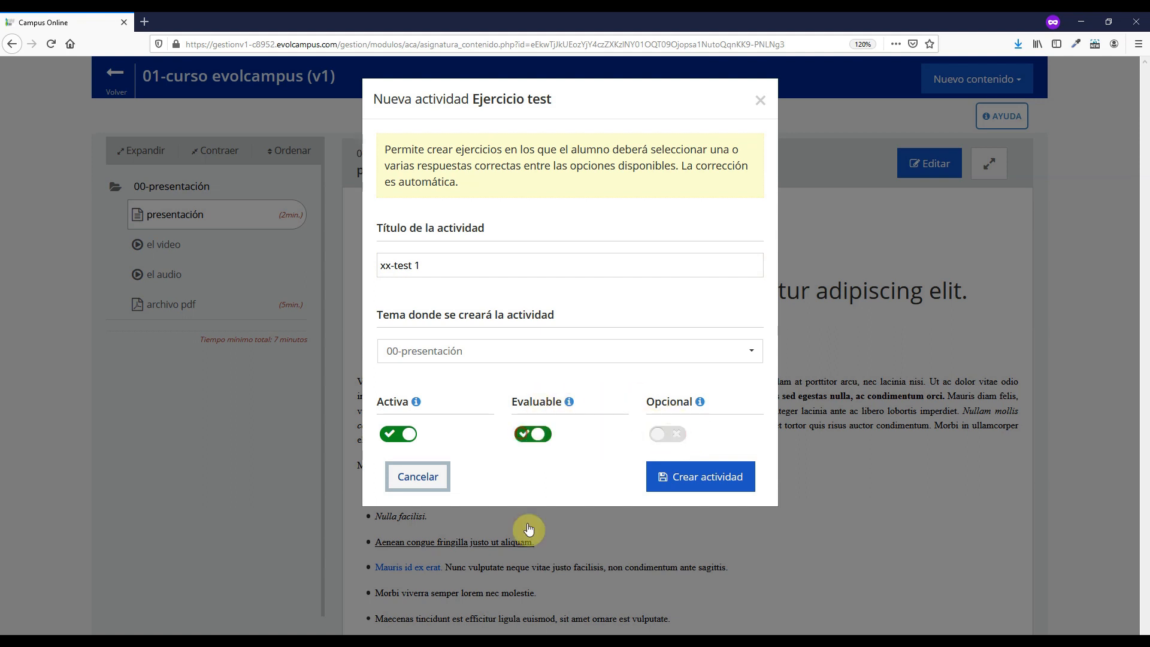
Create the evaluable activity in topic 00-presentación and open its section for viewing and adding questions
{"action": "left_click", "coordinate": [674, 481]}
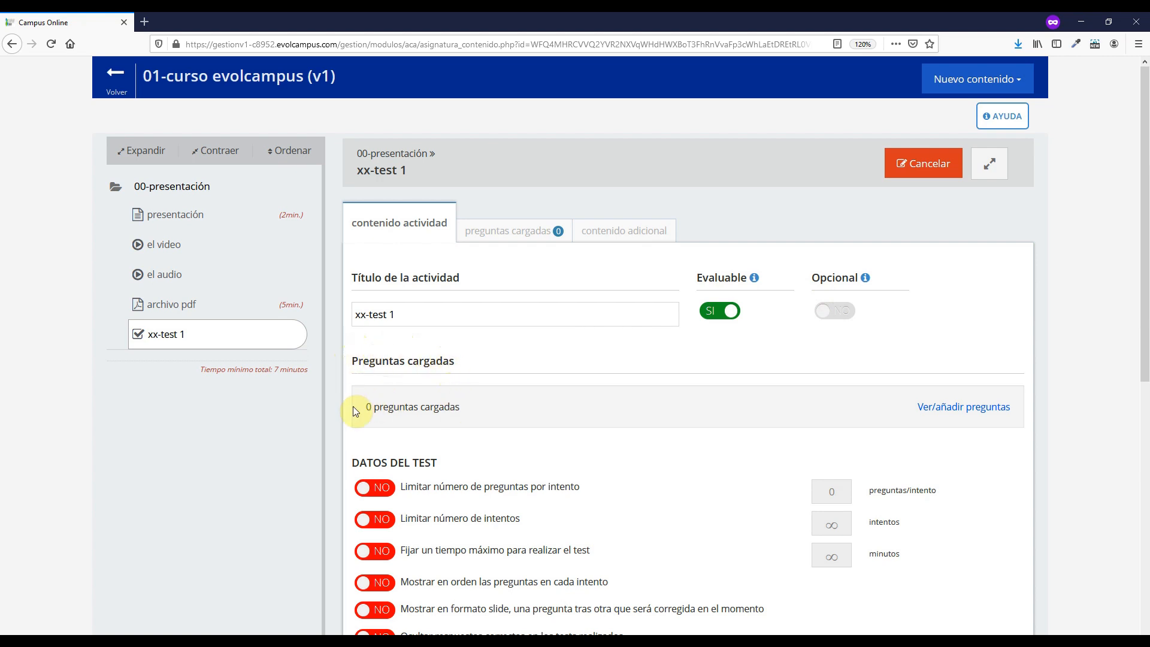
{"action": "left_click_drag", "start_coordinate": [368, 407], "coordinate": [438, 407]}
{"action": "double_click", "coordinate": [438, 408]}
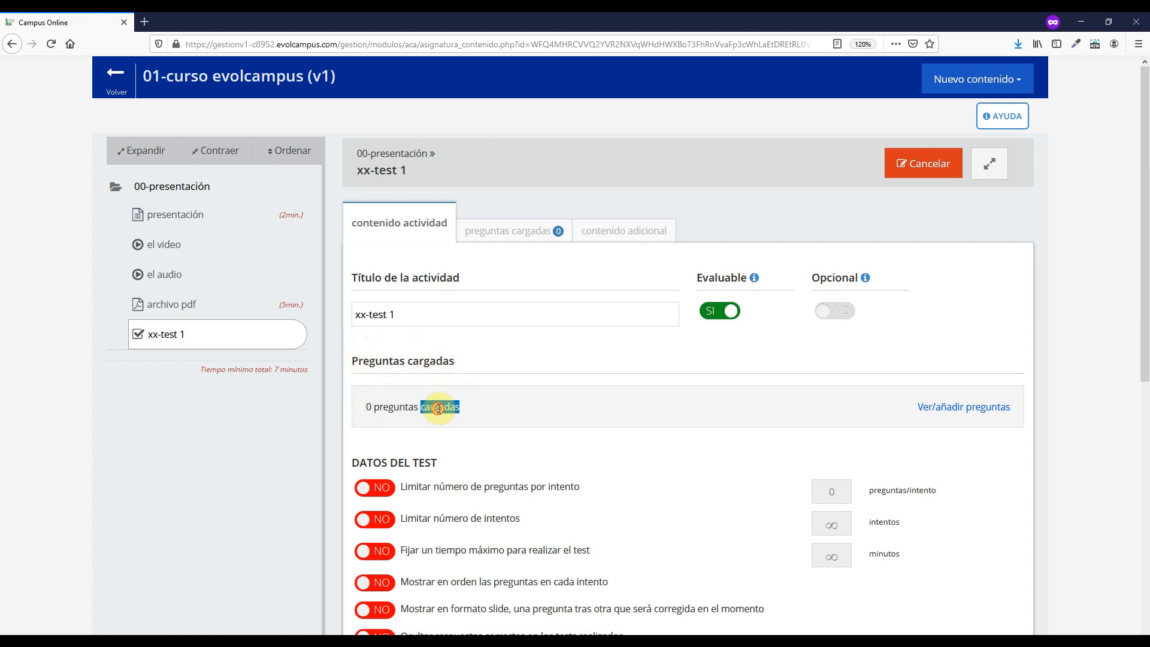
{"action": "left_click", "coordinate": [439, 408]}
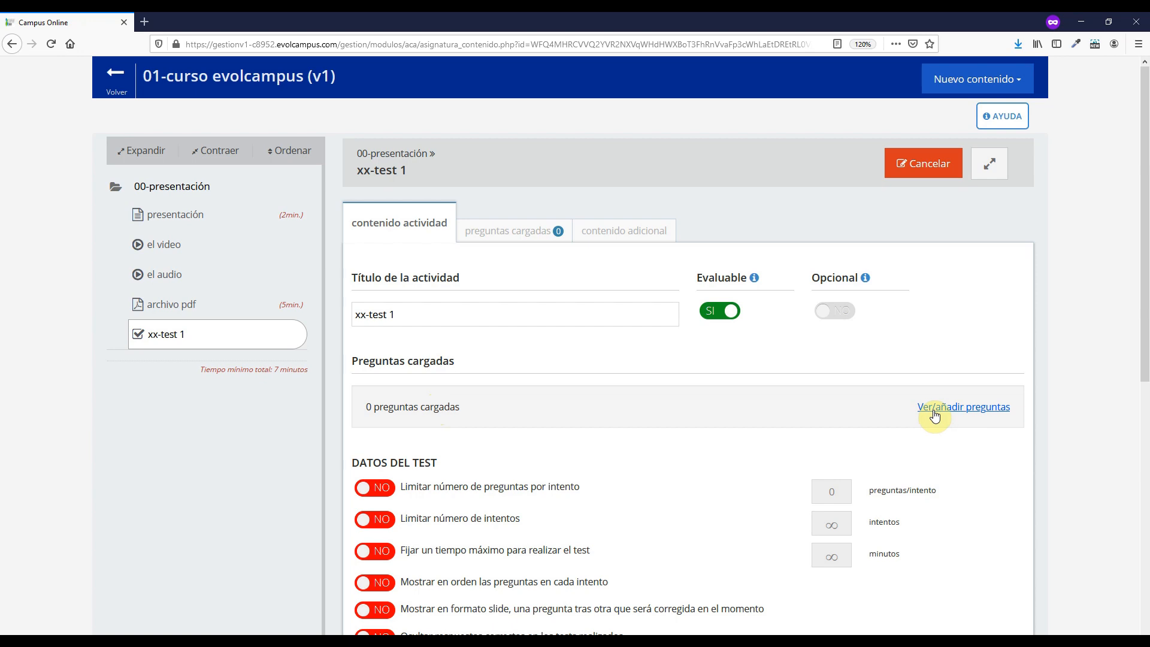
{"action": "scroll", "coordinate": [862, 437], "scroll_direction": "down", "scroll_amount": 4}
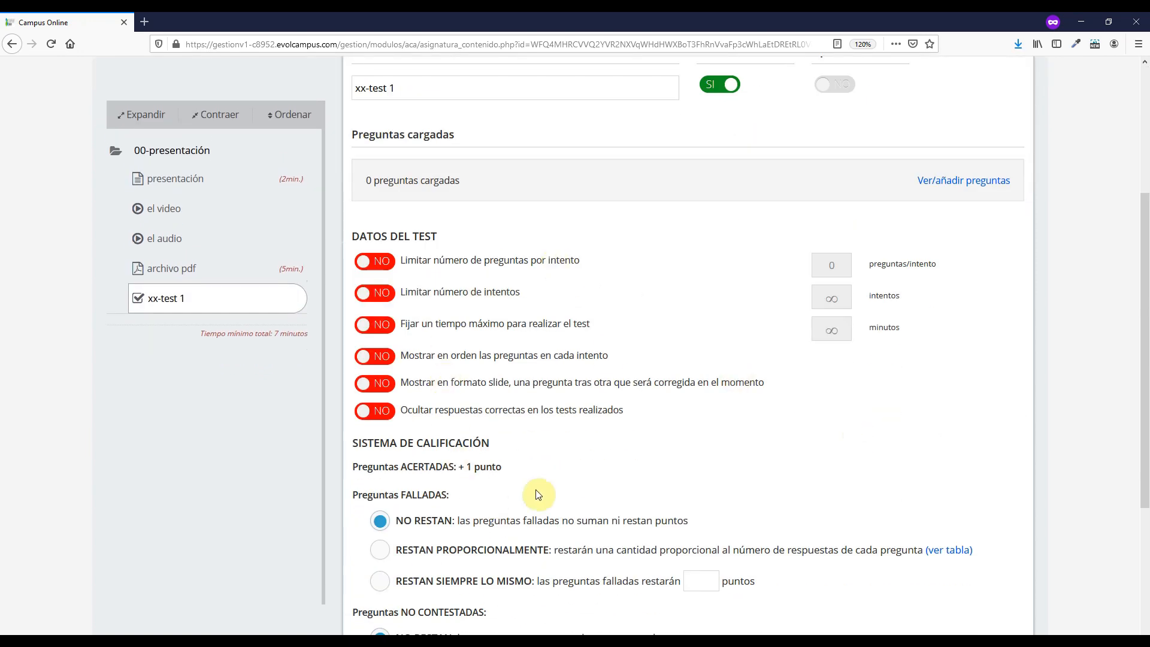
{"action": "scroll", "coordinate": [503, 377], "scroll_direction": "up", "scroll_amount": 3}
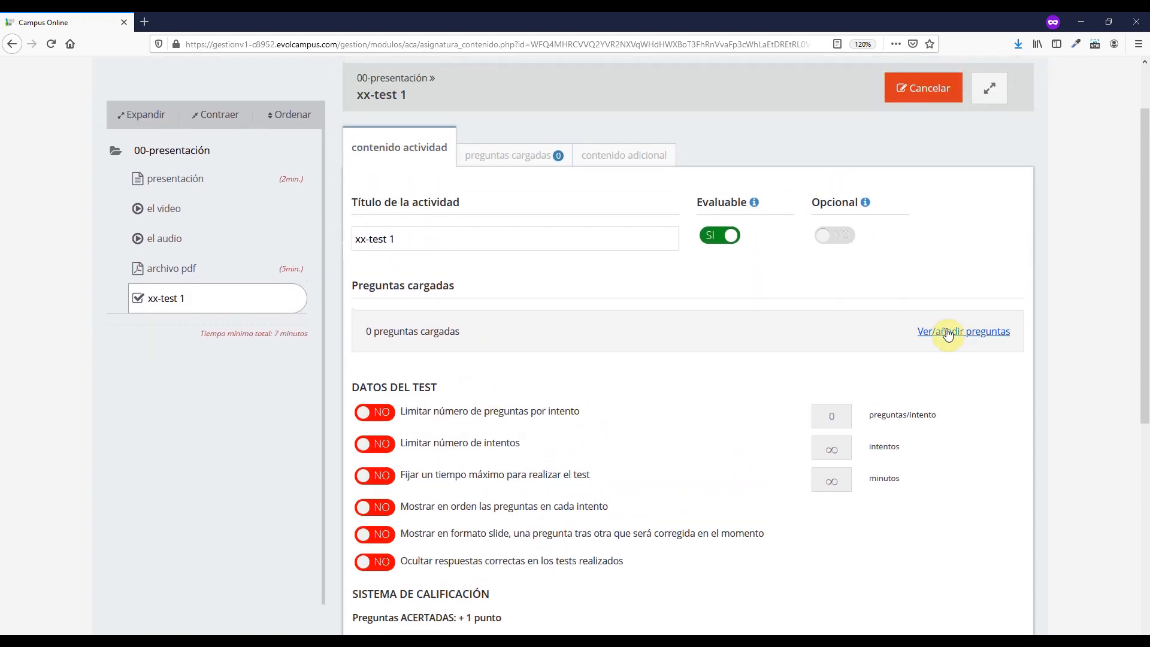
{"action": "left_click", "coordinate": [947, 333]}
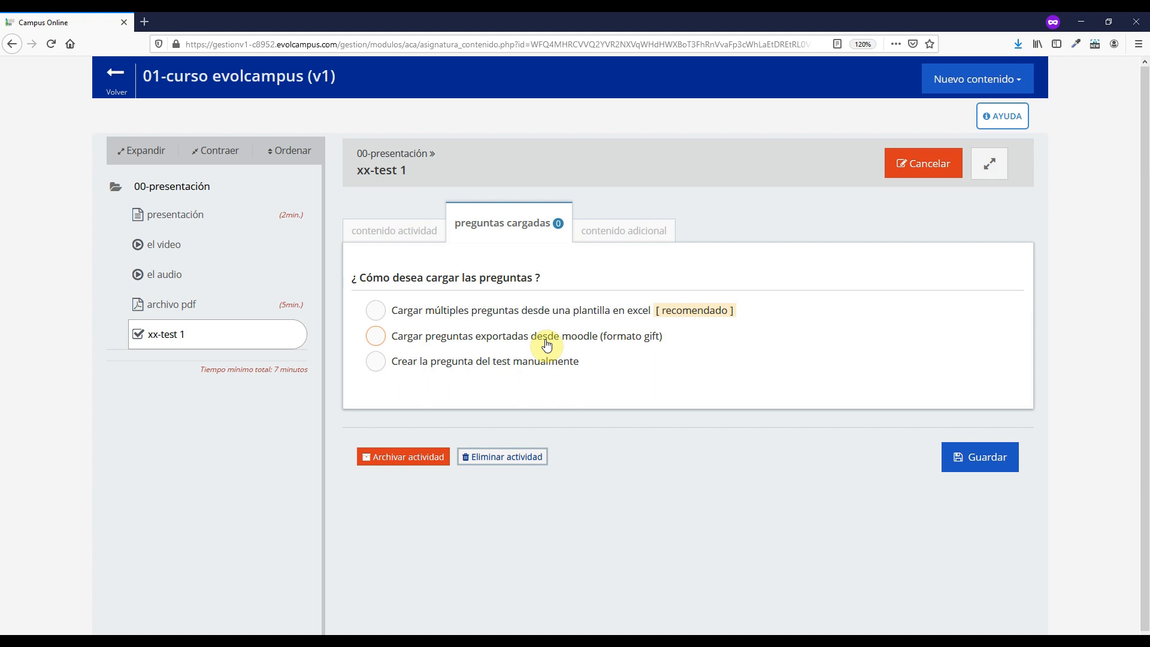
Choose to create the test question manually and start a new question
{"action": "left_click", "coordinate": [480, 366]}
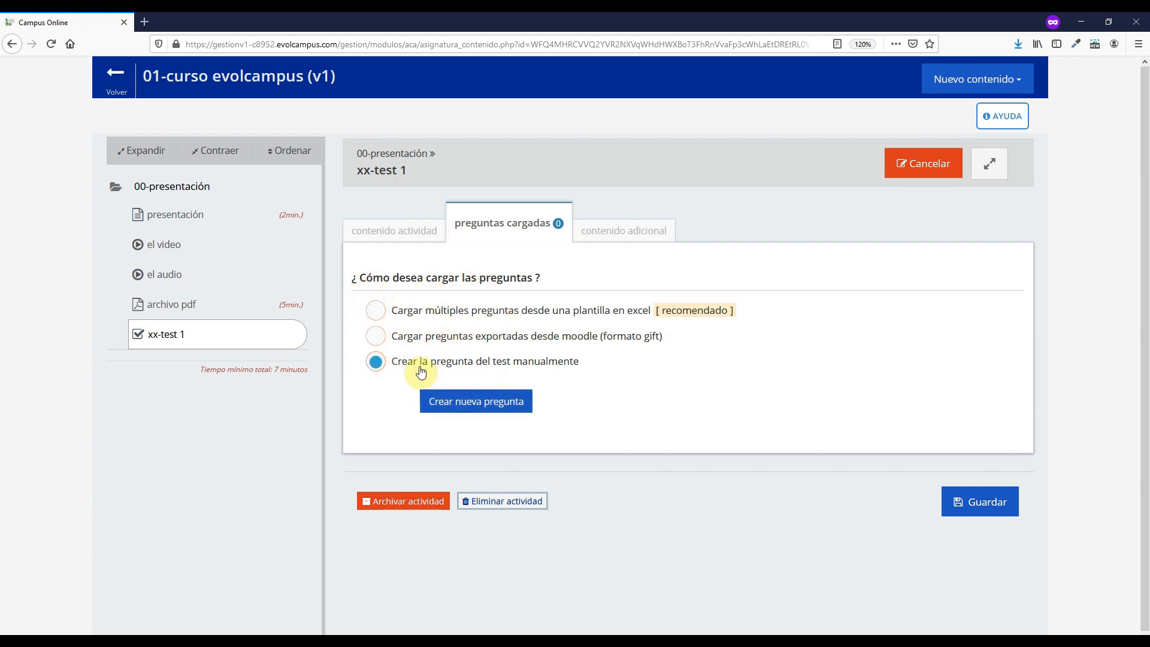
{"action": "left_click", "coordinate": [470, 410]}
{"action": "left_click", "coordinate": [462, 193]}
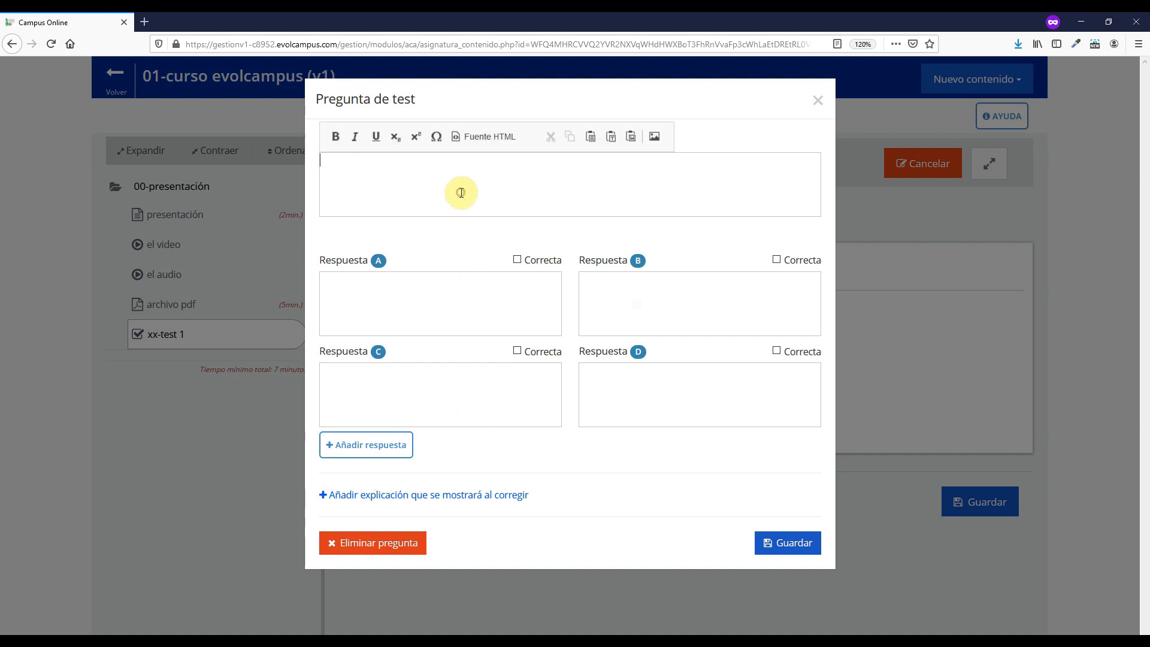
{"action": "left_click", "coordinate": [574, 243]}
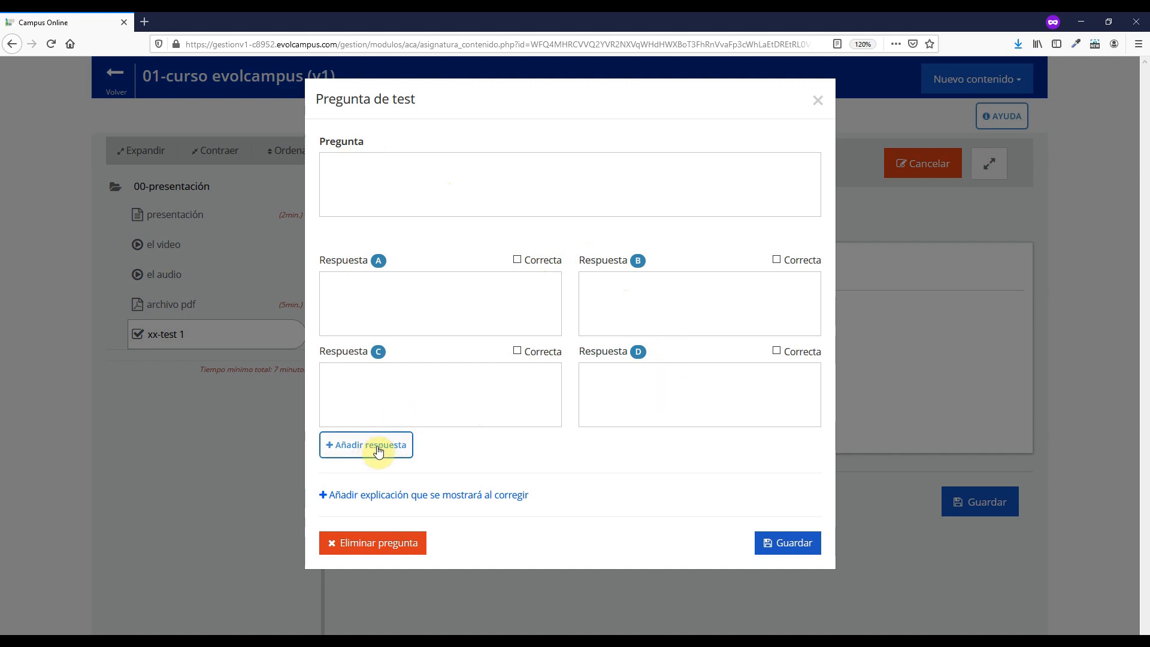
Enter the question text "¿De qué color es el cielo?"
{"action": "left_click", "coordinate": [417, 183]}
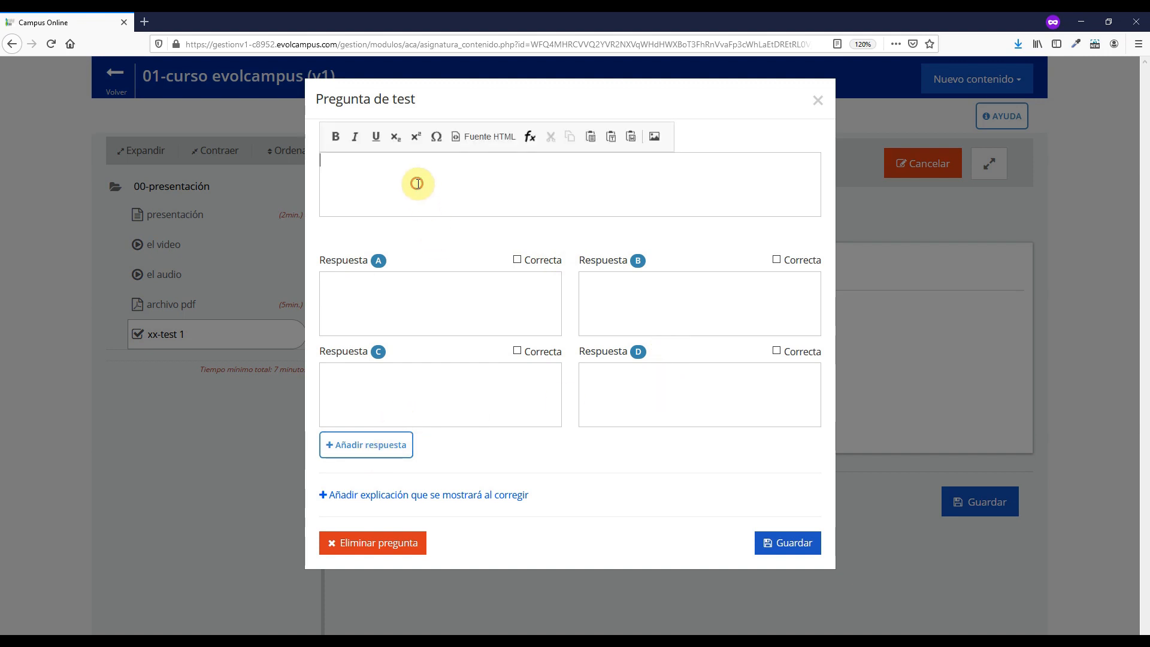
{"action": "type", "text": "De qué color es el ciero"}
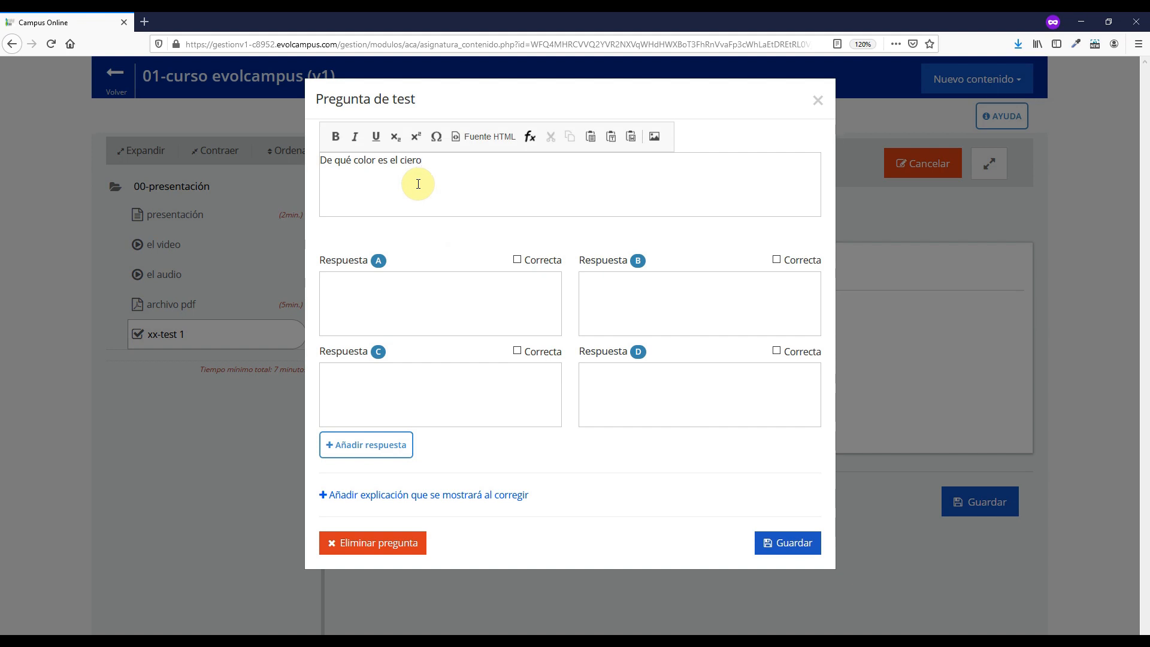
{"action": "key", "text": "BackSpace"}
{"action": "key", "text": "BackSpace"}
{"action": "type", "text": "lo?"}
{"action": "key", "text": "Home"}
{"action": "type", "text": "¿"}
Fill in the answers: rojo for A, verde for B, blanco for C and azul for D
{"action": "left_click", "coordinate": [440, 304]}
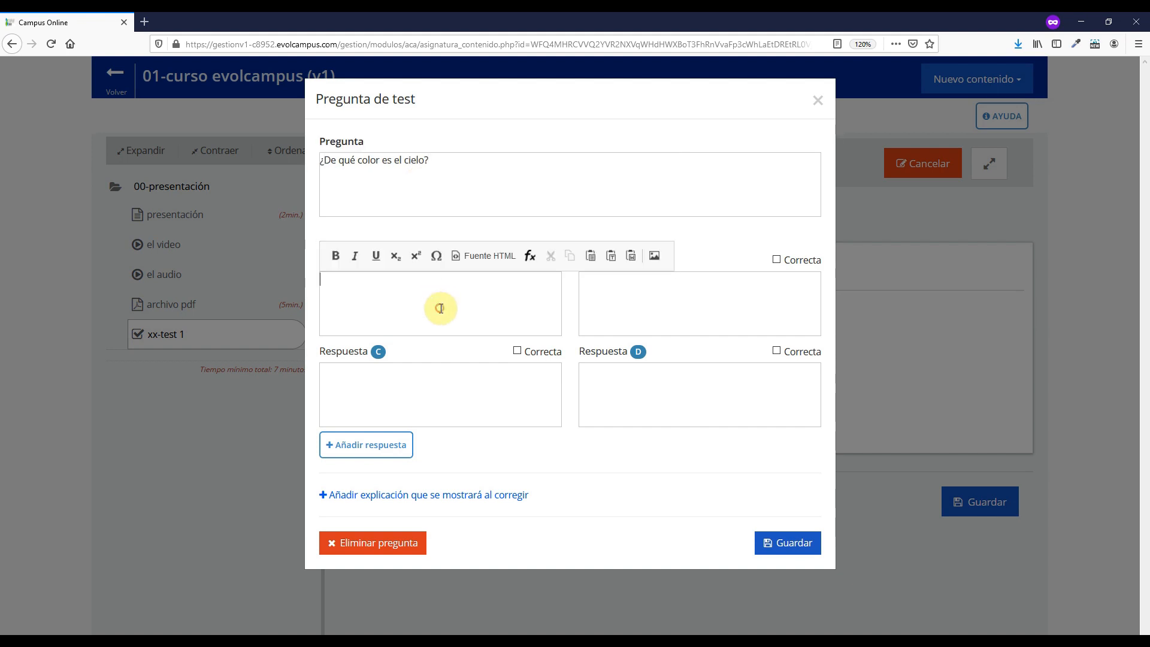
{"action": "type", "text": "rojo"}
{"action": "key", "text": "Tab"}
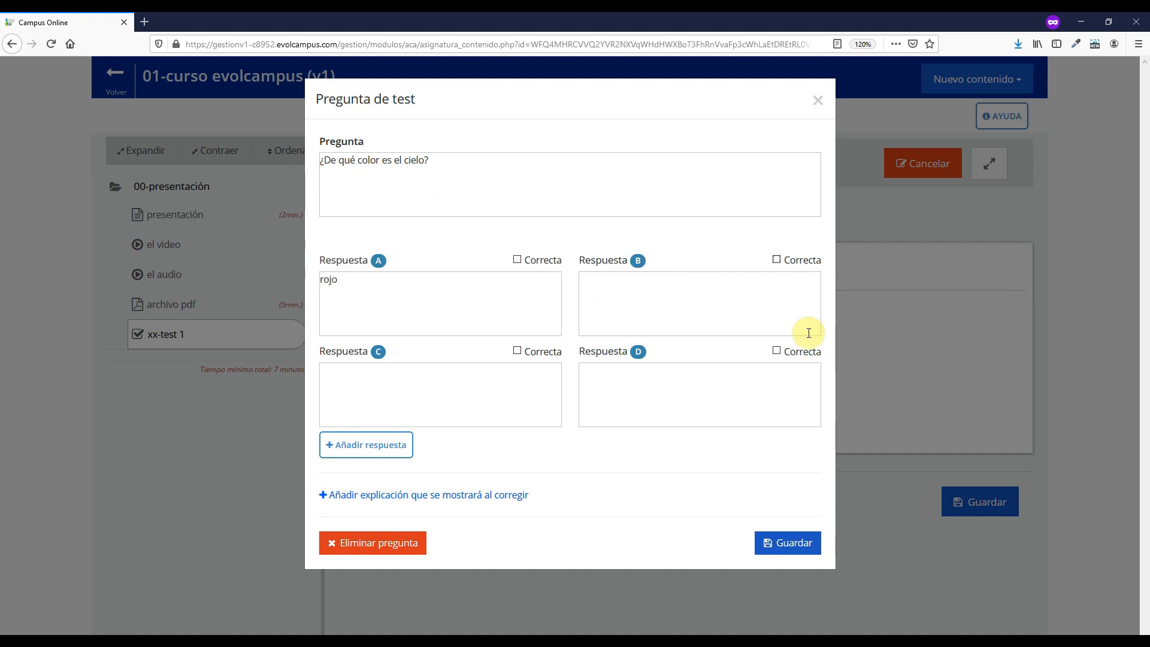
{"action": "left_click", "coordinate": [652, 295]}
{"action": "type", "text": "verde"}
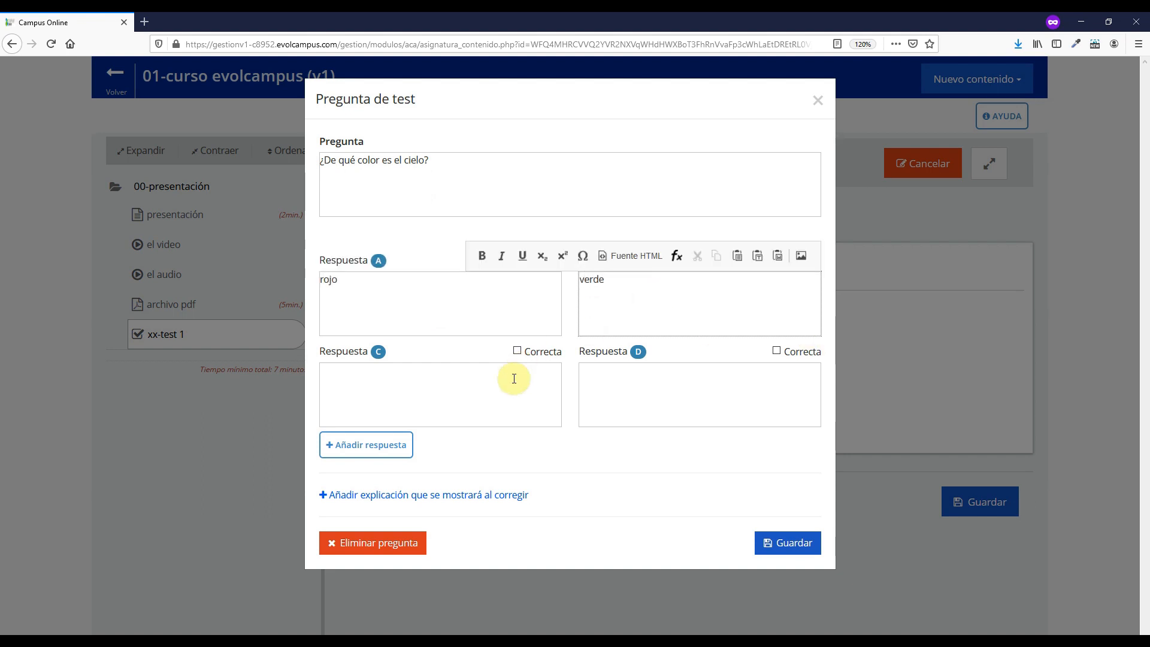
{"action": "left_click", "coordinate": [494, 397]}
{"action": "type", "text": "b"}
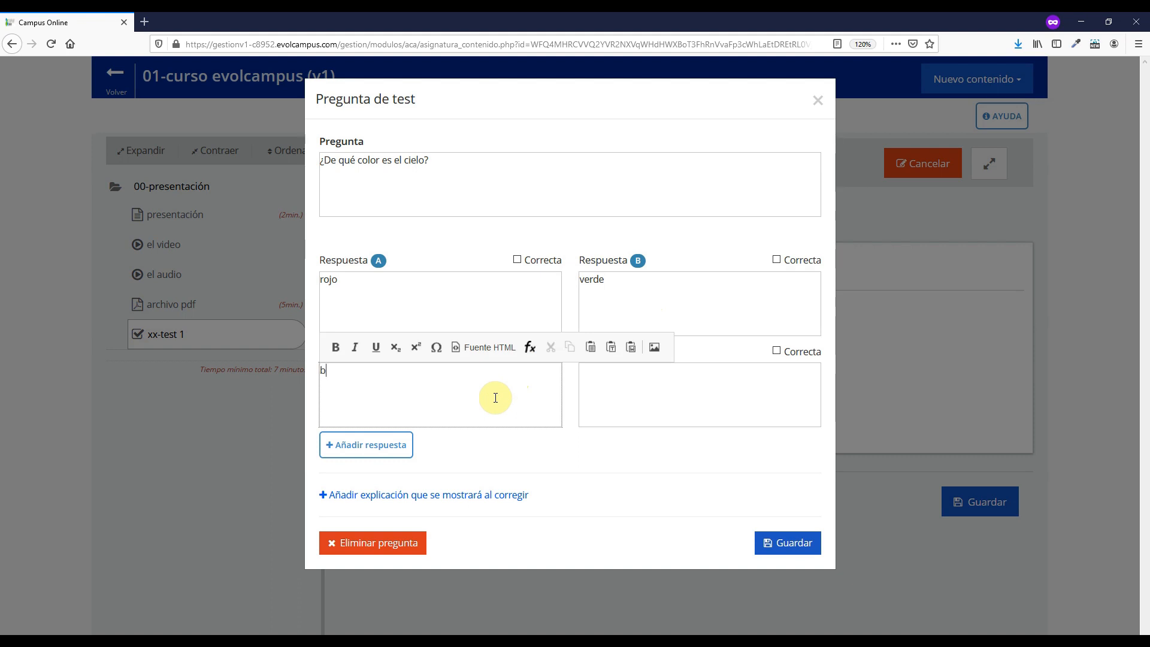
{"action": "type", "text": "lanco"}
{"action": "left_click", "coordinate": [626, 397]}
{"action": "type", "text": "a"}
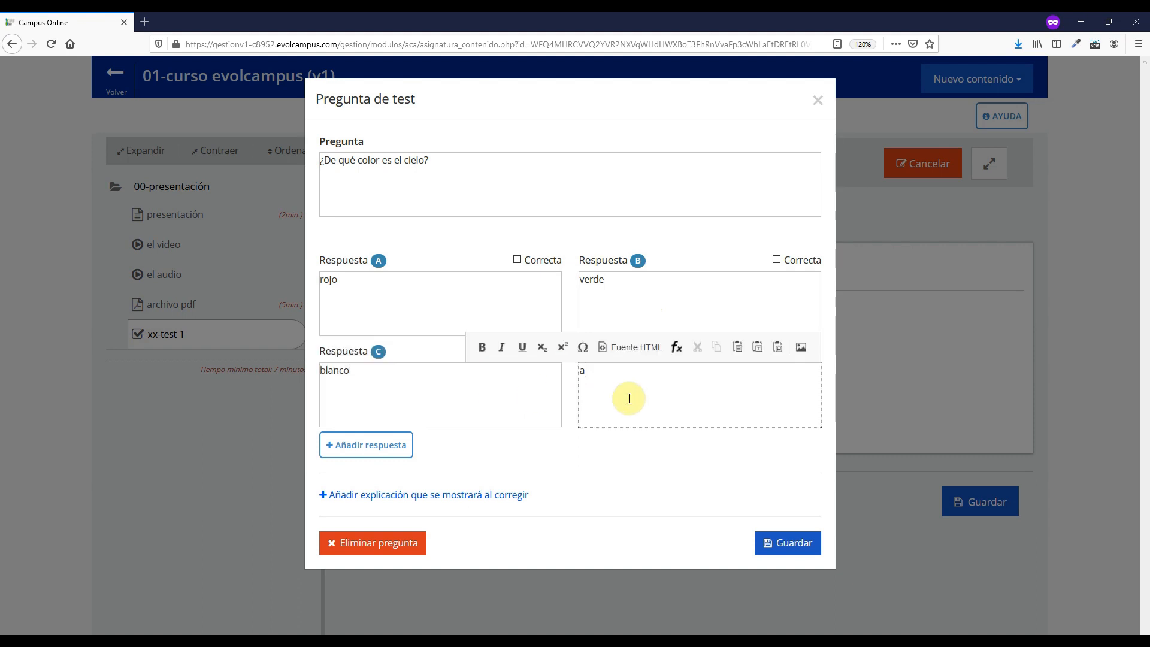
{"action": "type", "text": "zul"}
{"action": "left_click", "coordinate": [567, 311]}
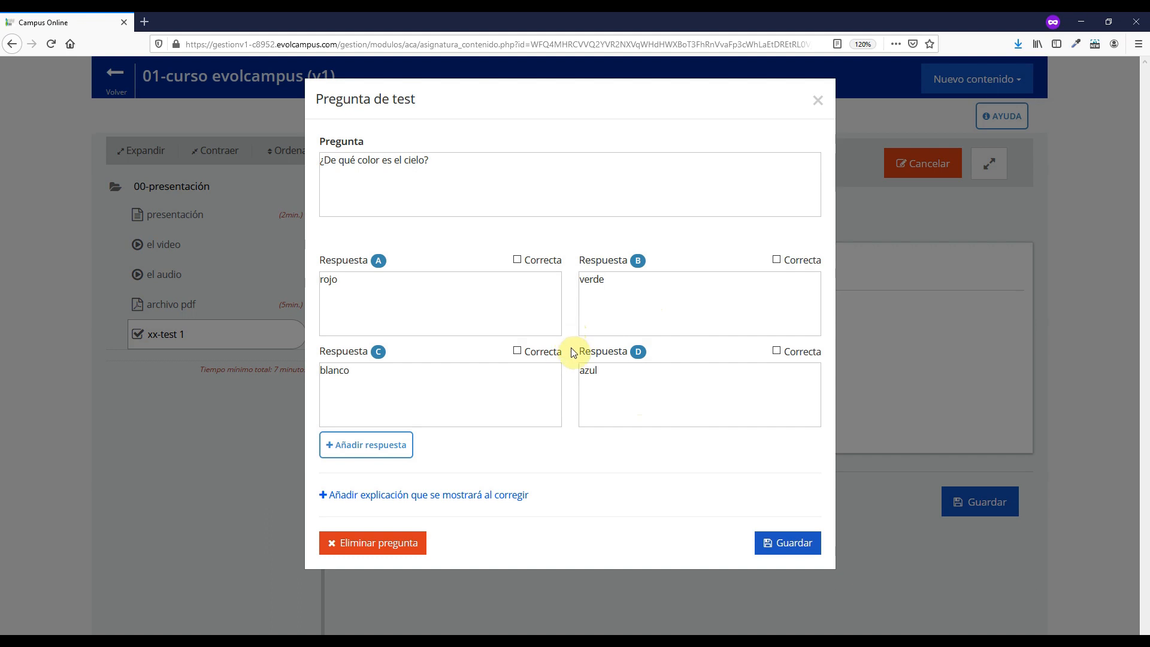
Mark answer D as correct, add an empty explanation field, and save the question
{"action": "left_click", "coordinate": [777, 351]}
{"action": "left_click", "coordinate": [515, 494]}
{"action": "left_click", "coordinate": [485, 513]}
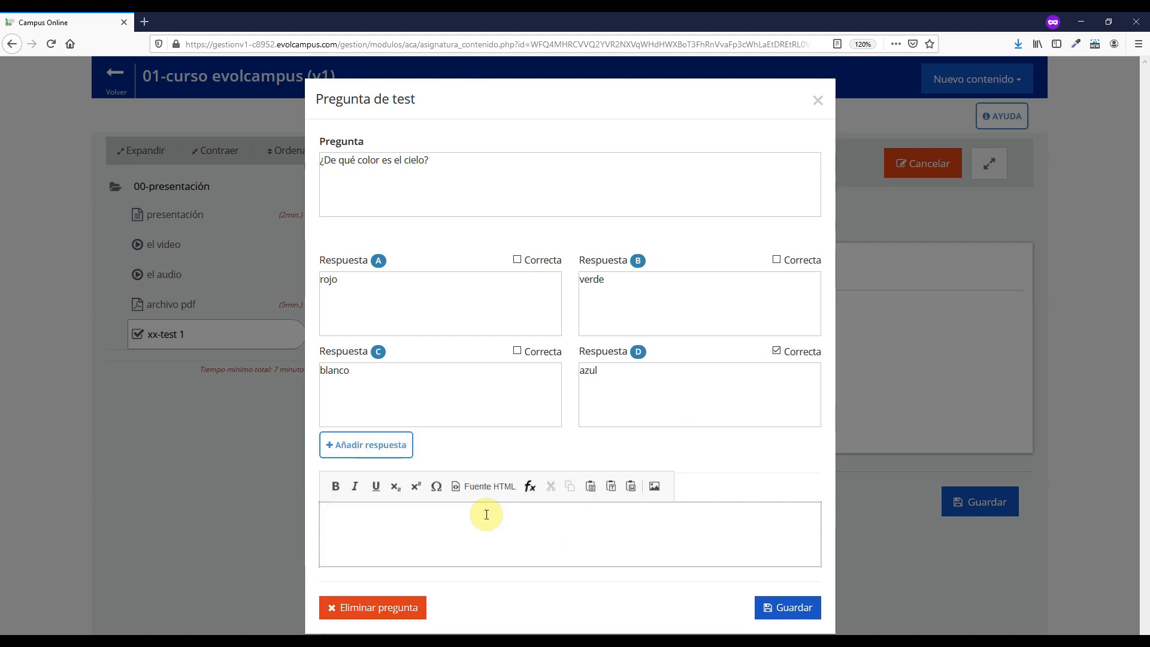
{"action": "left_click", "coordinate": [783, 608]}
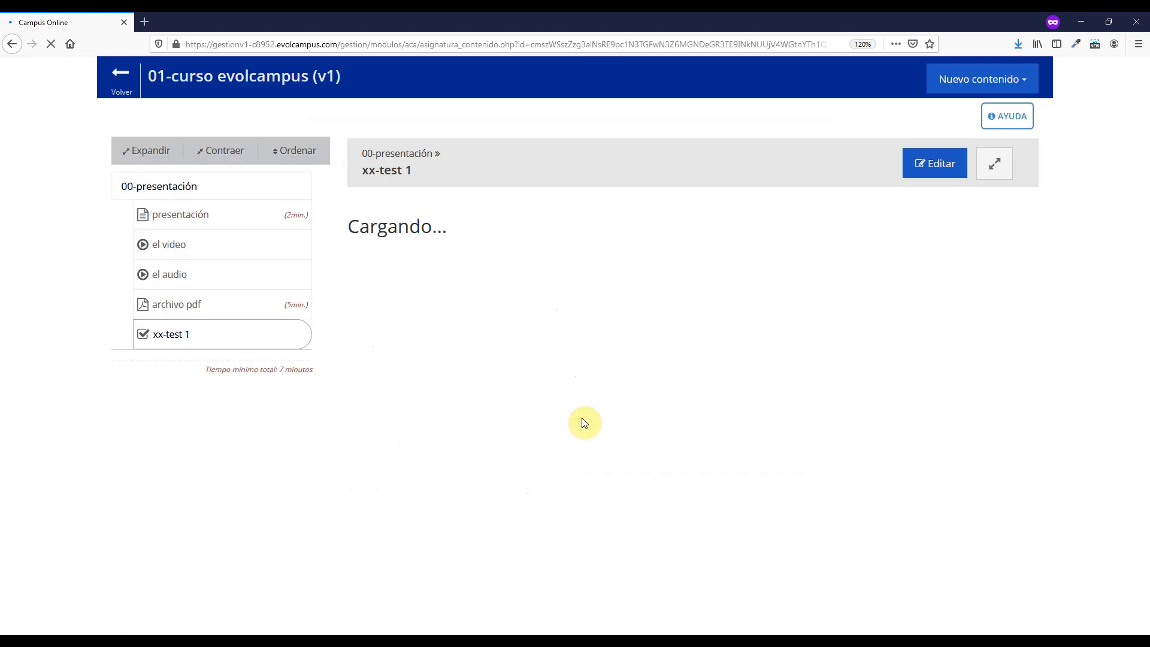
Expand the list of loaded questions to review the saved question and its answers
{"action": "left_click", "coordinate": [561, 232]}
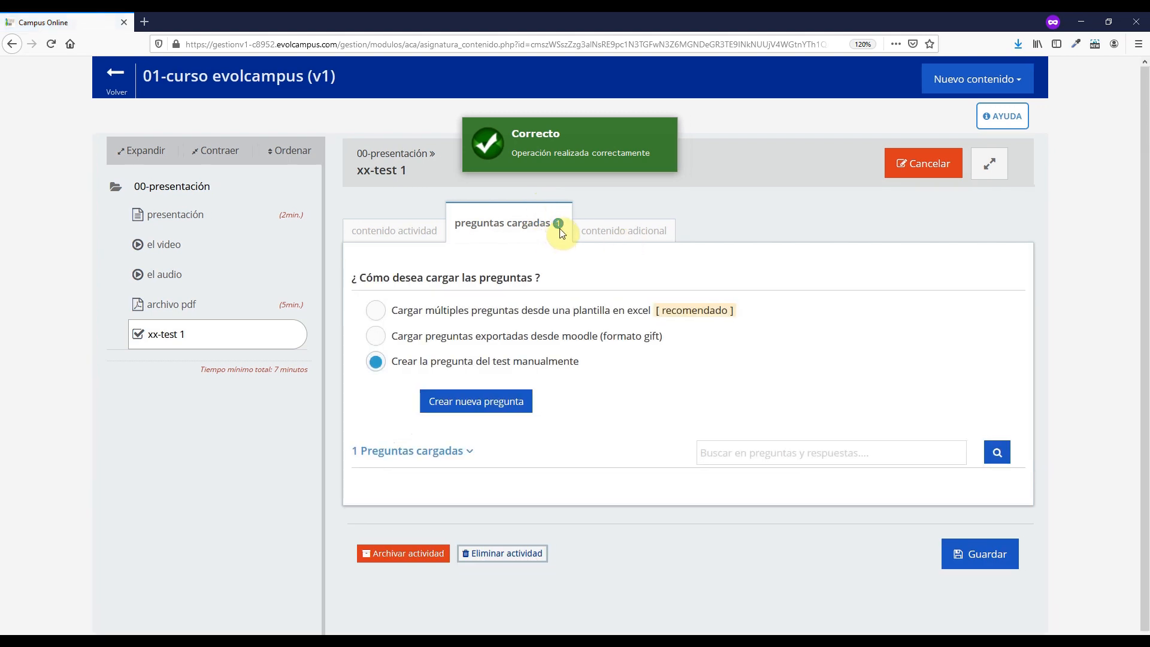
{"action": "left_click", "coordinate": [441, 450]}
{"action": "scroll", "coordinate": [442, 450], "scroll_direction": "down", "scroll_amount": 1}
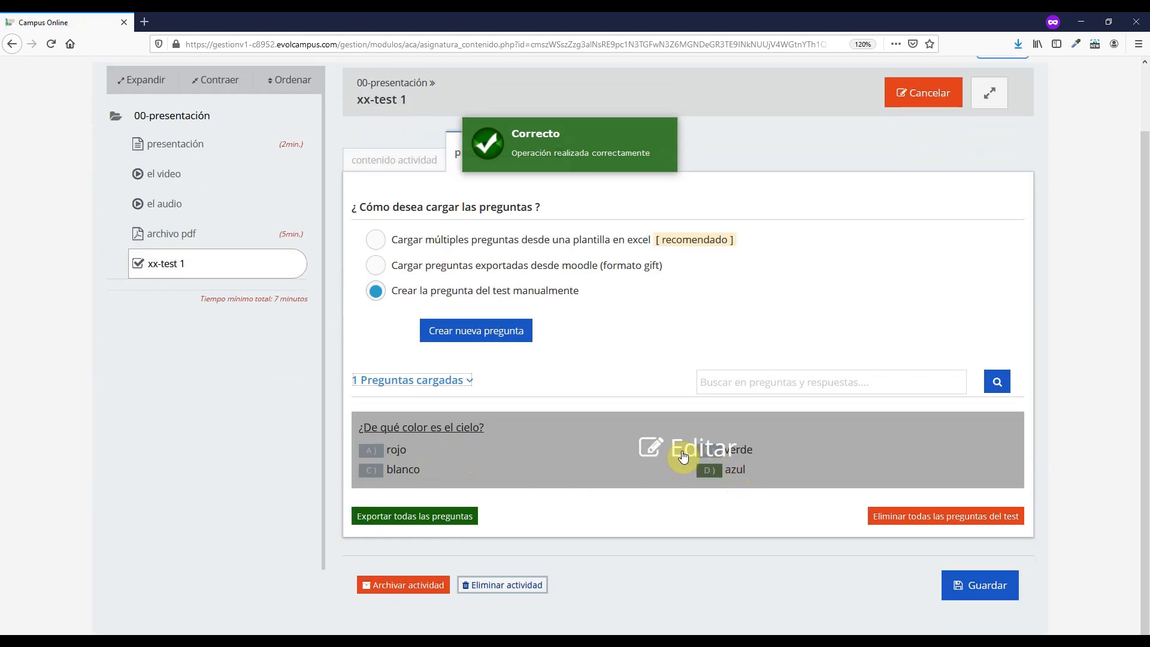
Choose to load multiple questions from an Excel template and display the instructions for filling it in
{"action": "left_click", "coordinate": [377, 240]}
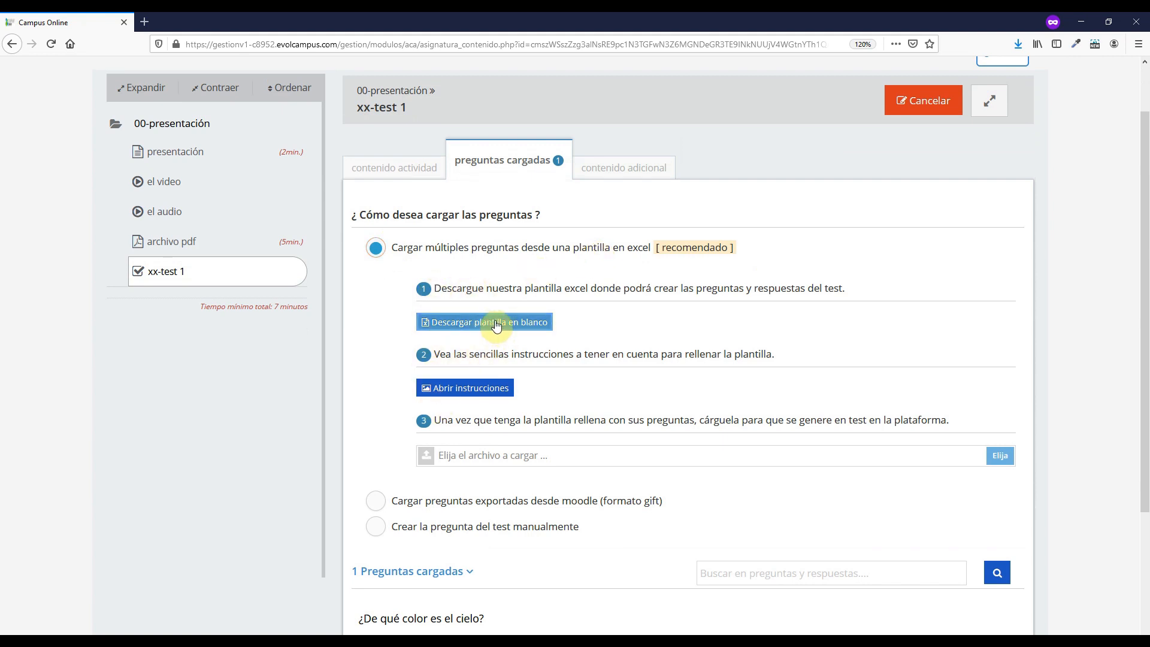
{"action": "left_click", "coordinate": [493, 389]}
{"action": "double_click", "coordinate": [437, 418]}
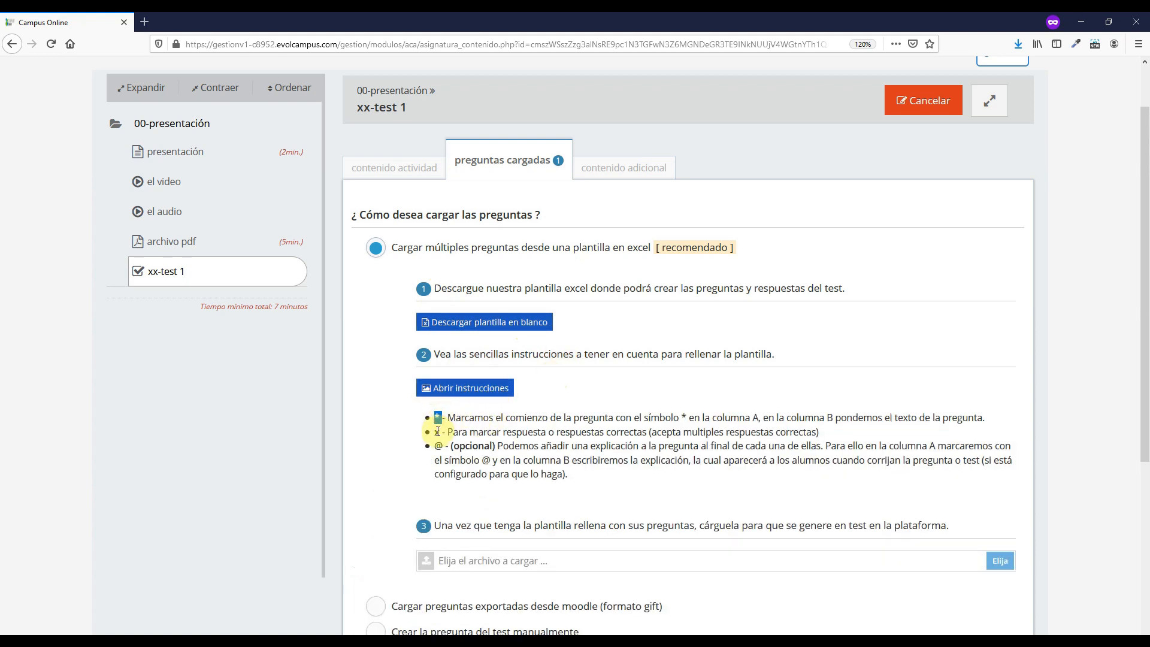
{"action": "left_click", "coordinate": [501, 459]}
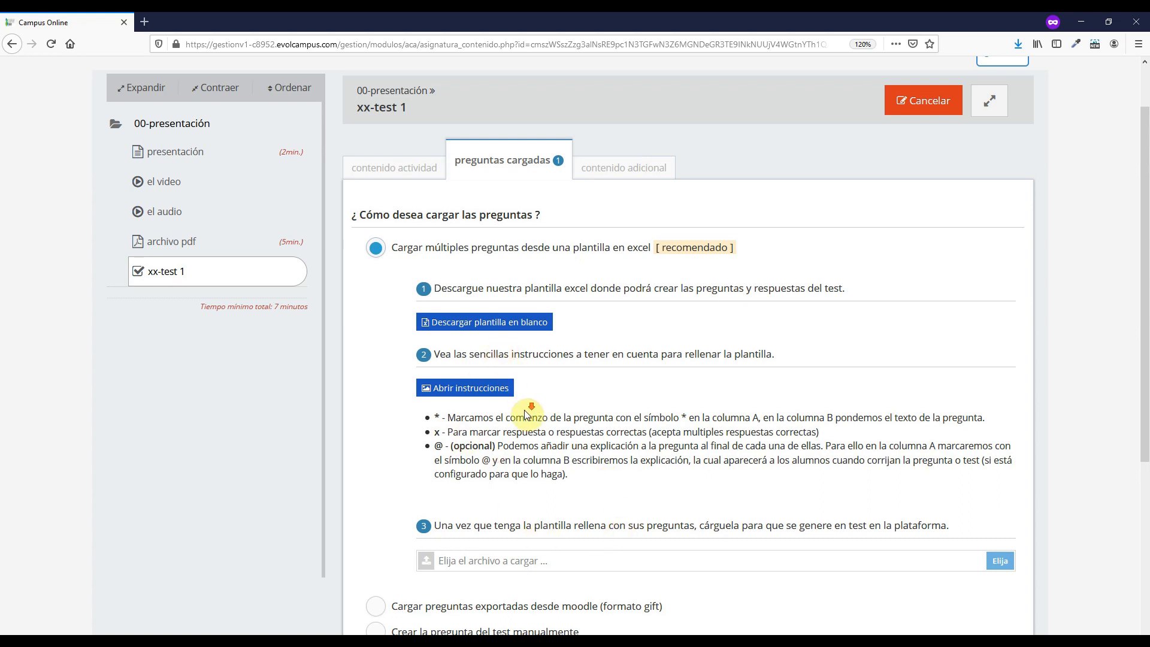
{"action": "scroll", "coordinate": [502, 354], "scroll_direction": "down", "scroll_amount": 2}
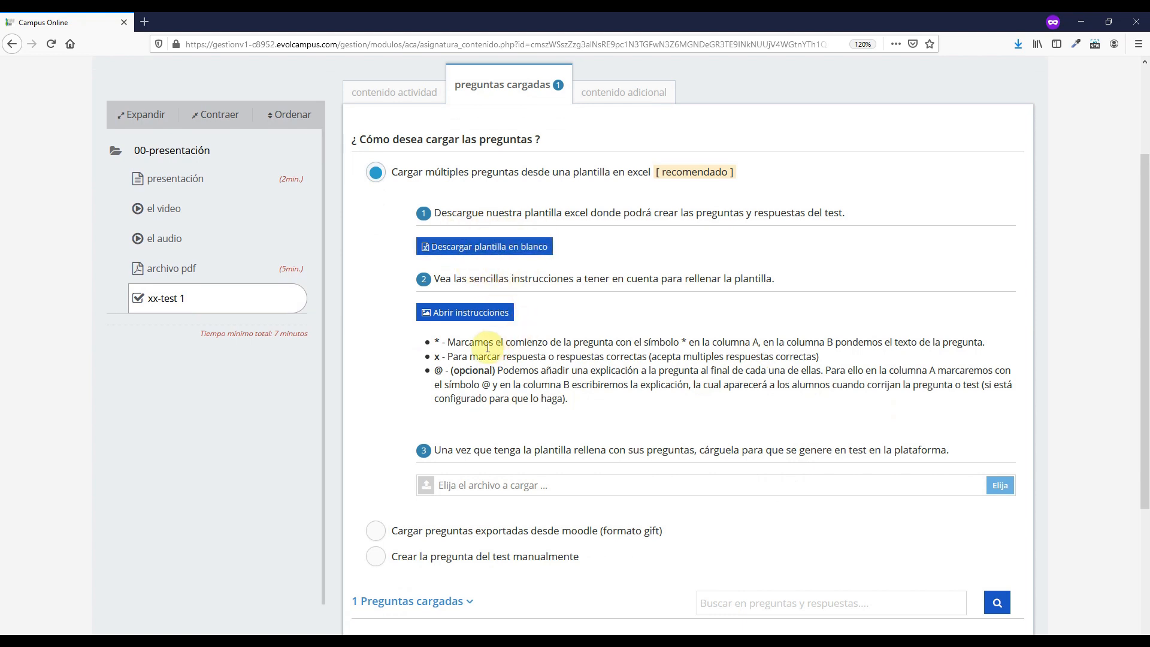
Load plantilla-test.xls as the question file and save the activity
{"action": "left_click", "coordinate": [527, 485]}
{"action": "double_click", "coordinate": [1054, 329]}
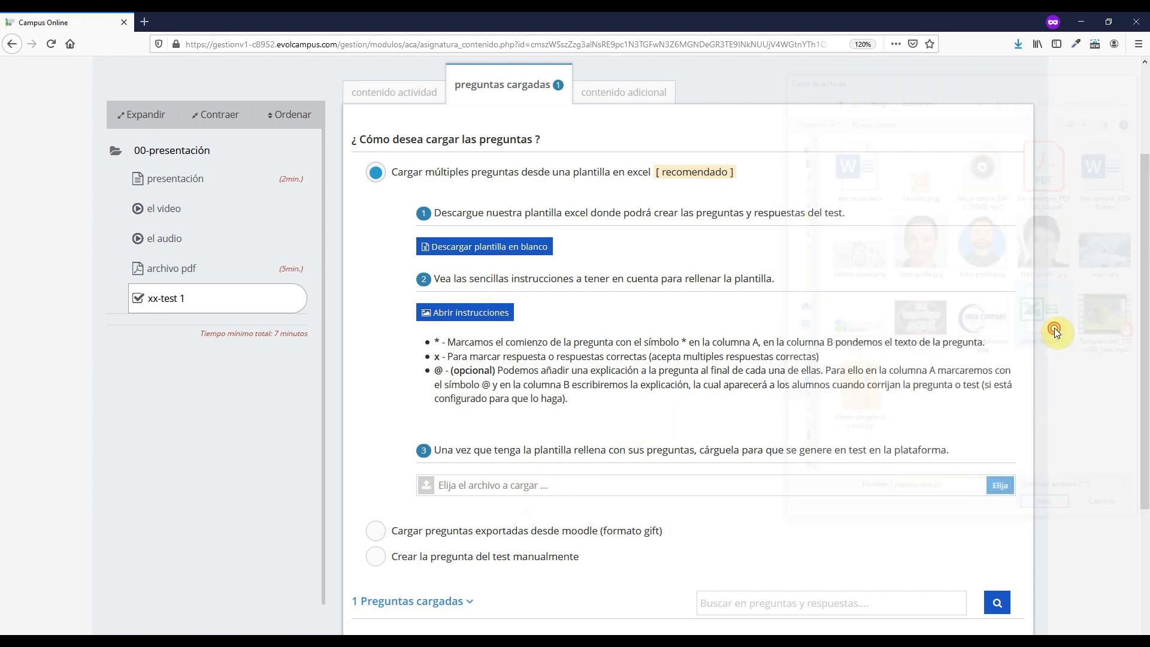
{"action": "scroll", "coordinate": [773, 467], "scroll_direction": "down", "scroll_amount": 4}
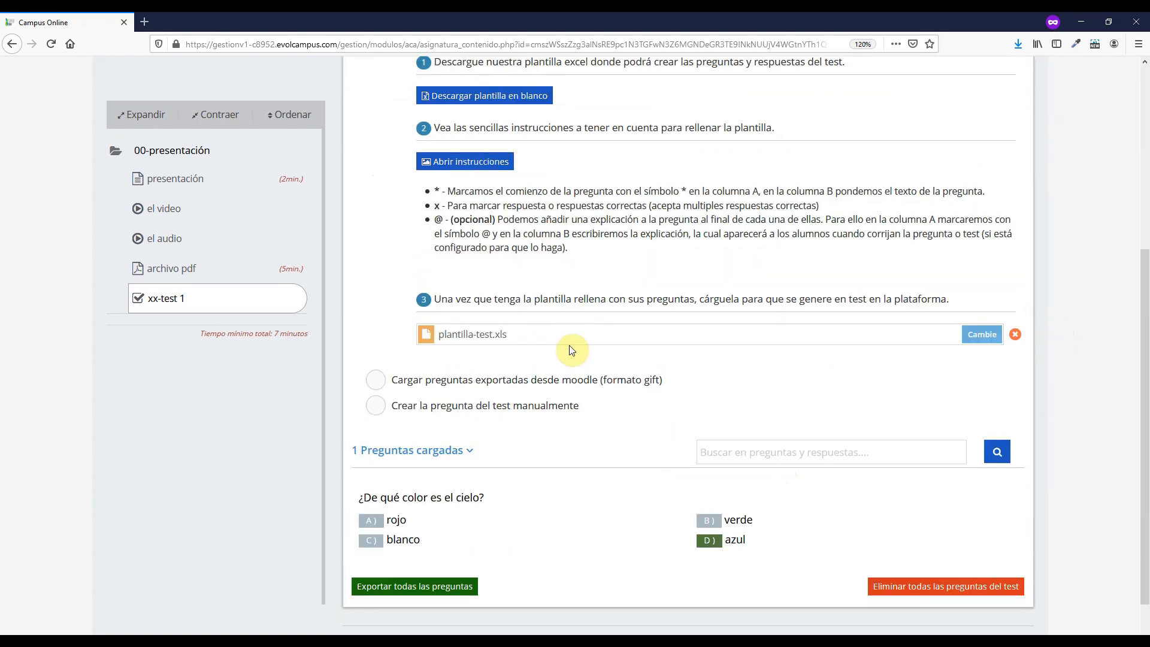
{"action": "scroll", "coordinate": [857, 519], "scroll_direction": "down", "scroll_amount": 2}
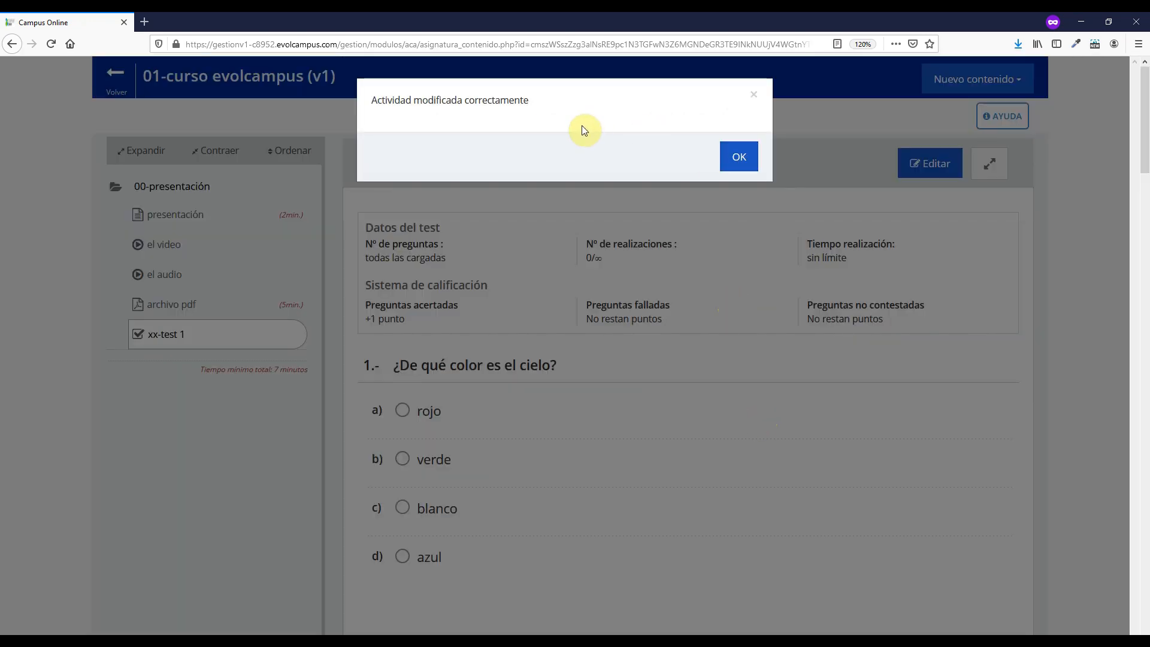
{"action": "left_click", "coordinate": [714, 163]}
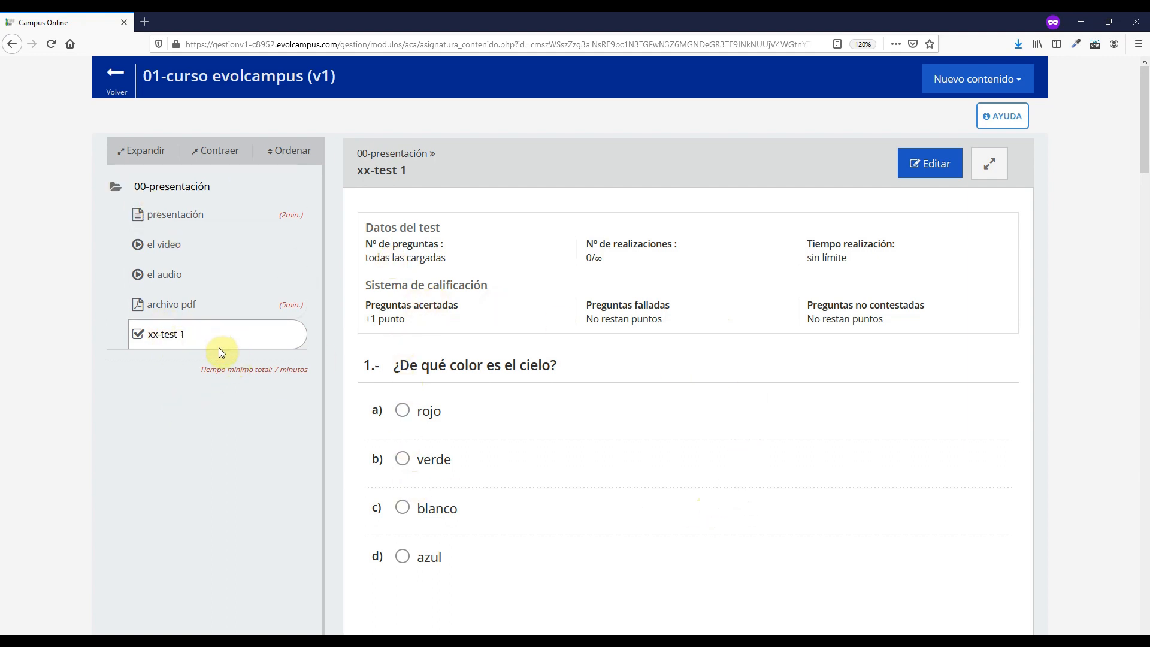
Review the test data and grading system summary of xx-test 1
{"action": "left_click_drag", "start_coordinate": [392, 227], "coordinate": [904, 325]}
{"action": "left_click", "coordinate": [542, 290]}
{"action": "left_click_drag", "start_coordinate": [380, 258], "coordinate": [429, 264]}
{"action": "left_click", "coordinate": [575, 261]}
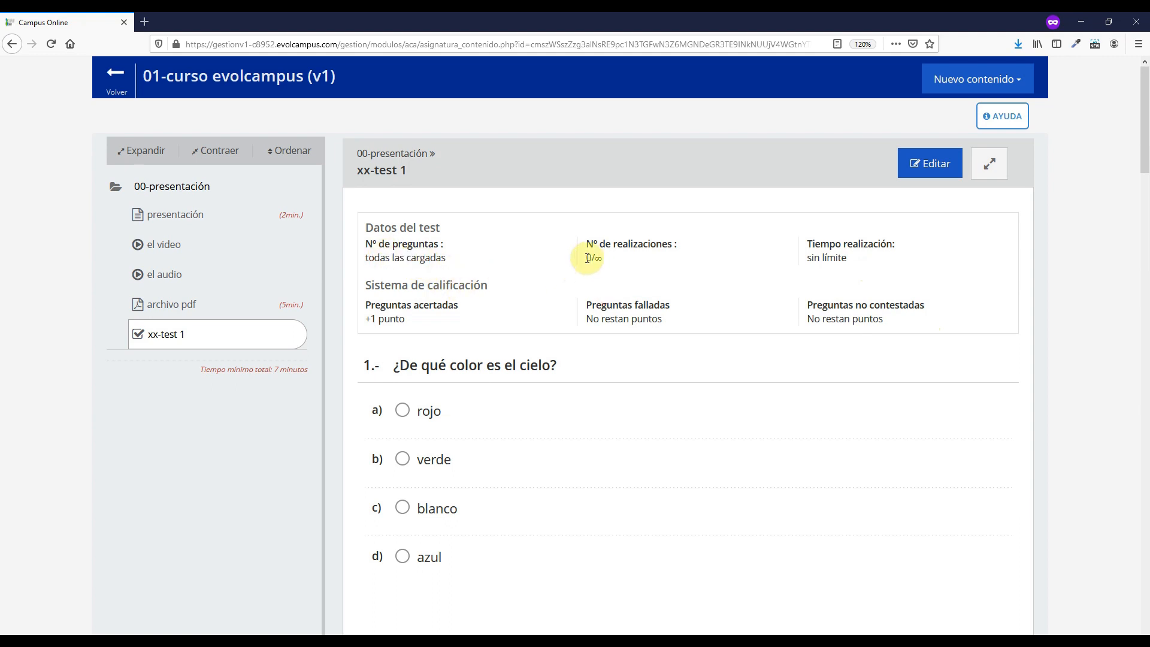
Check the number of attempts, completion time and points per correct answer in the test summary
{"action": "left_click", "coordinate": [588, 259]}
{"action": "left_click_drag", "start_coordinate": [603, 261], "coordinate": [612, 262]}
{"action": "left_click_drag", "start_coordinate": [818, 262], "coordinate": [814, 266]}
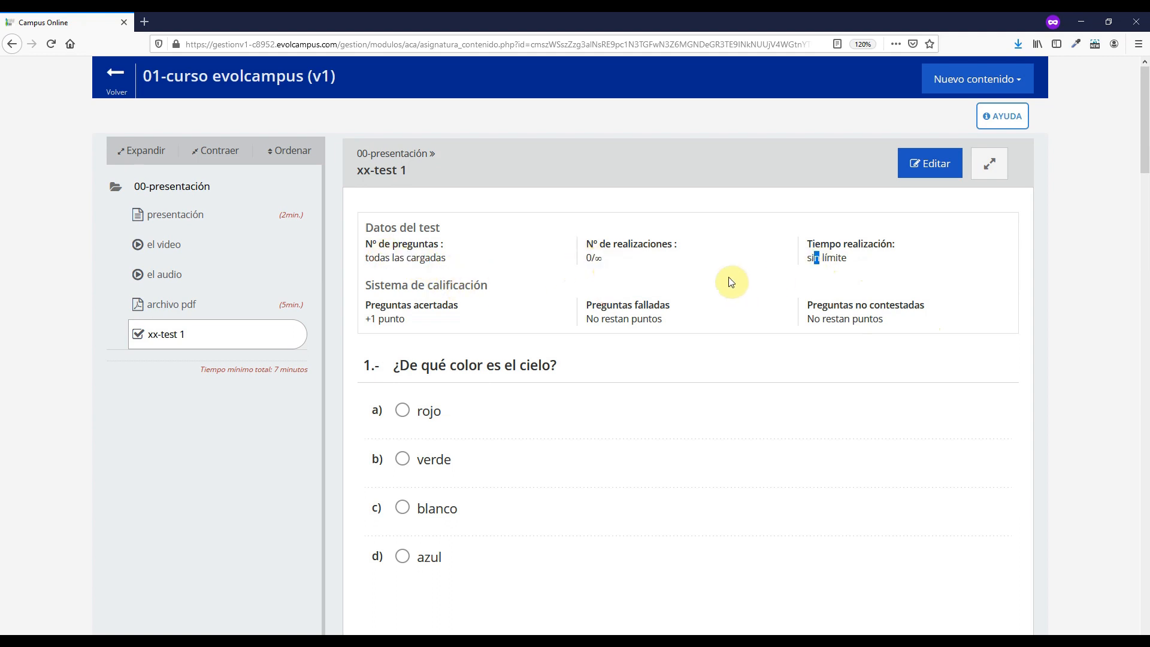
{"action": "left_click_drag", "start_coordinate": [365, 319], "coordinate": [390, 320]}
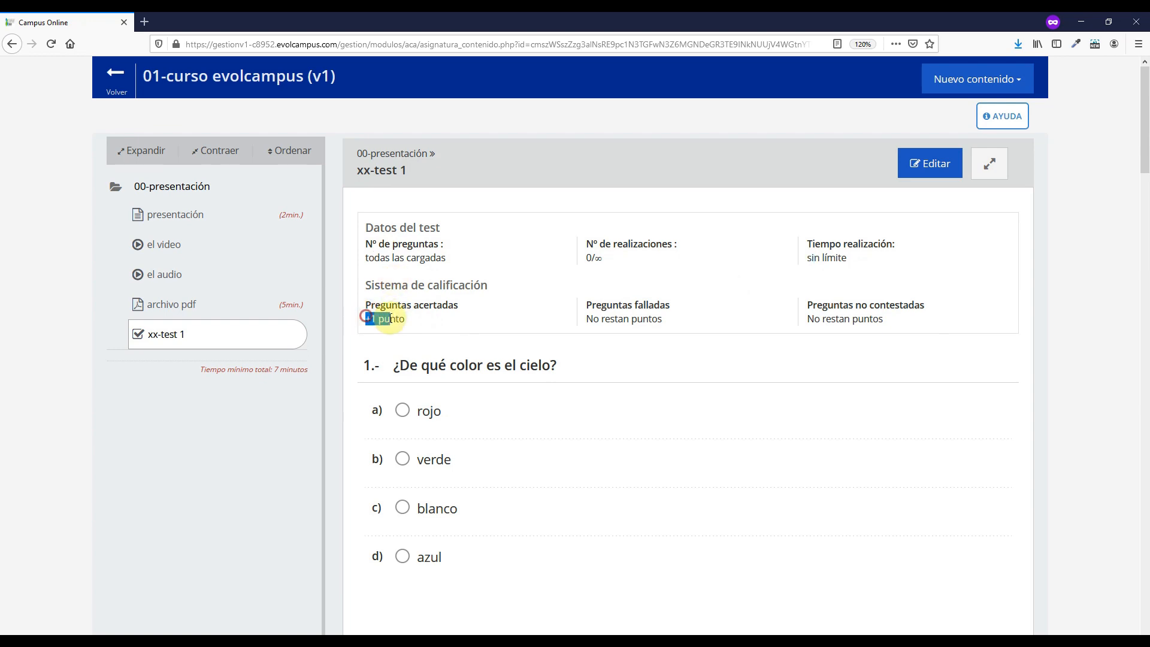
Try out the test by answering its first four questions with rojo, reconfortante, 19 and "Los arquitectos no son personas aburridas", and look through the rest
{"action": "scroll", "coordinate": [562, 367], "scroll_direction": "down", "scroll_amount": 3}
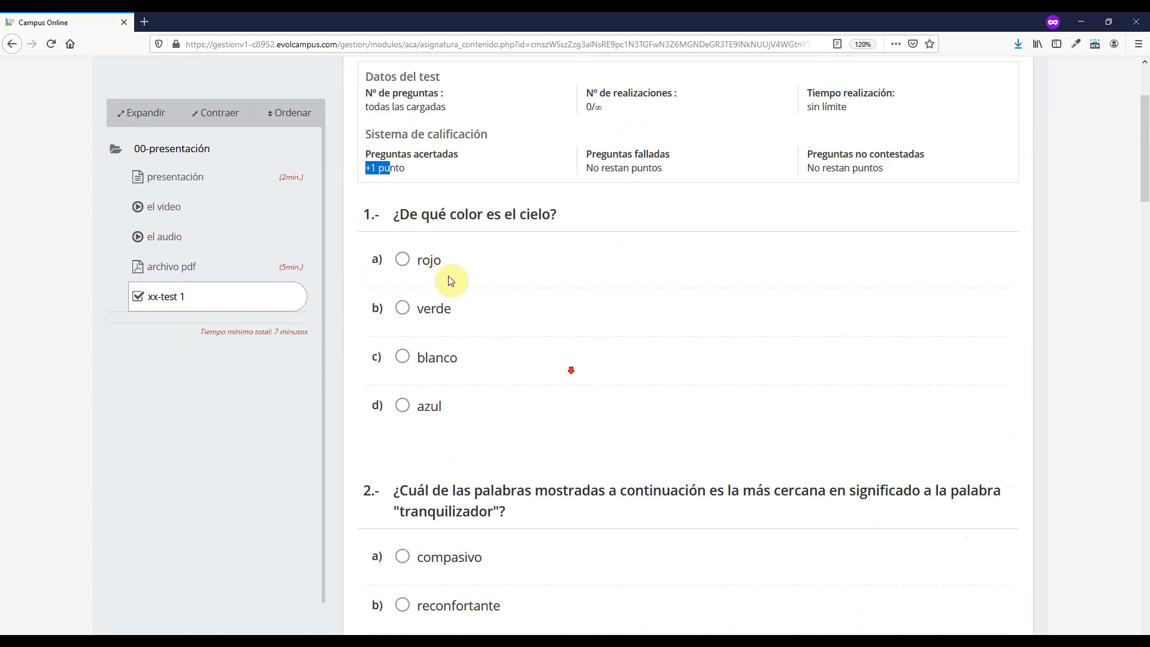
{"action": "left_click", "coordinate": [433, 278]}
{"action": "scroll", "coordinate": [434, 383], "scroll_direction": "down", "scroll_amount": 3}
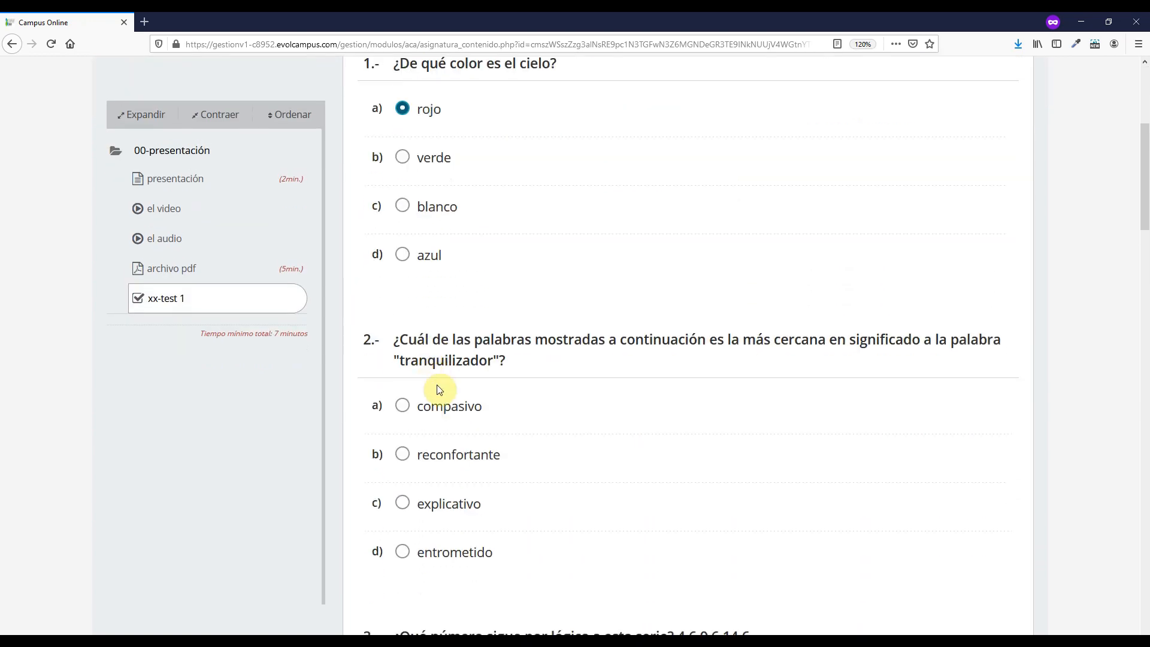
{"action": "left_click", "coordinate": [441, 406]}
{"action": "scroll", "coordinate": [518, 380], "scroll_direction": "down", "scroll_amount": 2}
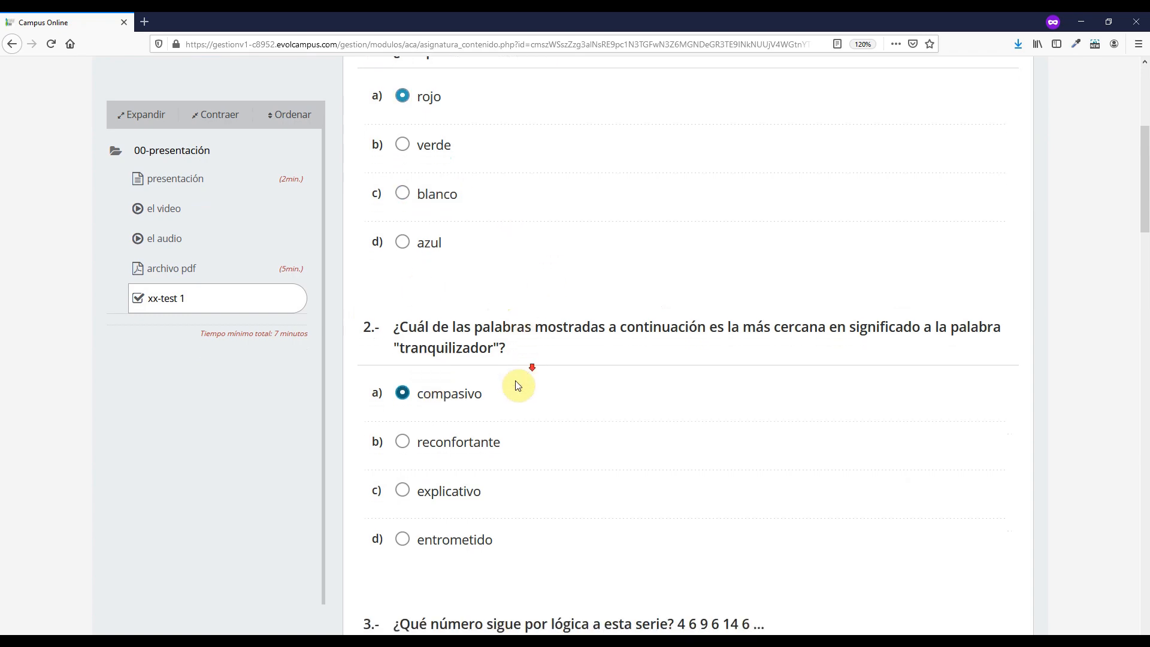
{"action": "left_click", "coordinate": [449, 378]}
{"action": "scroll", "coordinate": [480, 413], "scroll_direction": "down", "scroll_amount": 5}
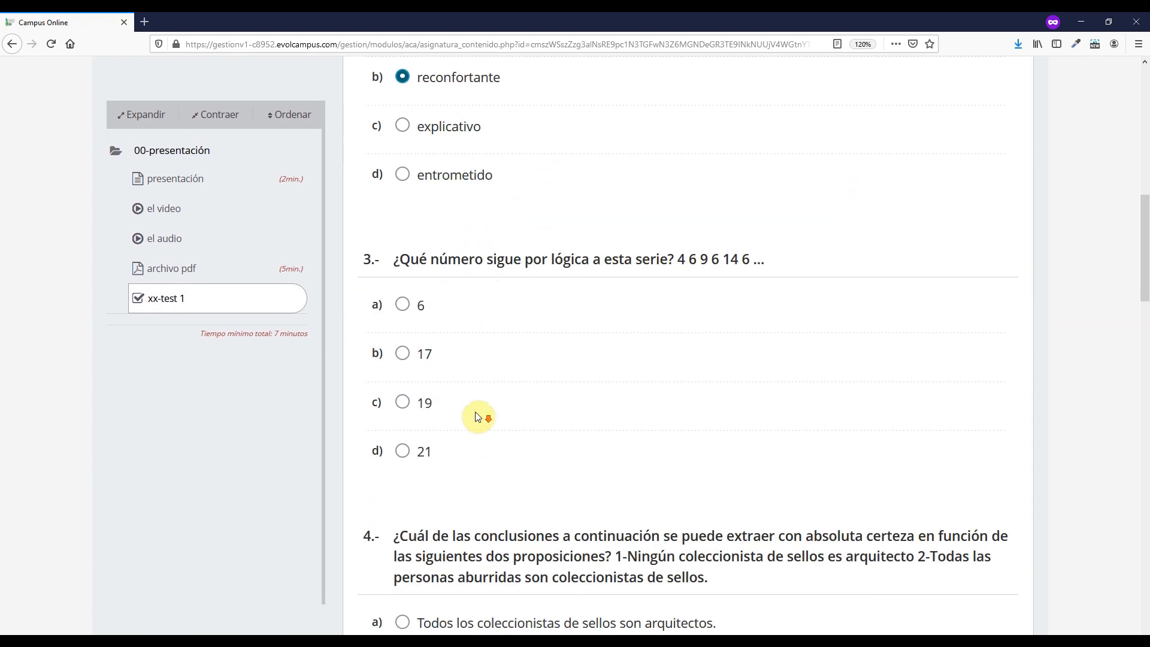
{"action": "left_click", "coordinate": [419, 403]}
{"action": "scroll", "coordinate": [510, 431], "scroll_direction": "down", "scroll_amount": 4}
{"action": "left_click", "coordinate": [420, 454]}
{"action": "scroll", "coordinate": [466, 473], "scroll_direction": "down", "scroll_amount": 15}
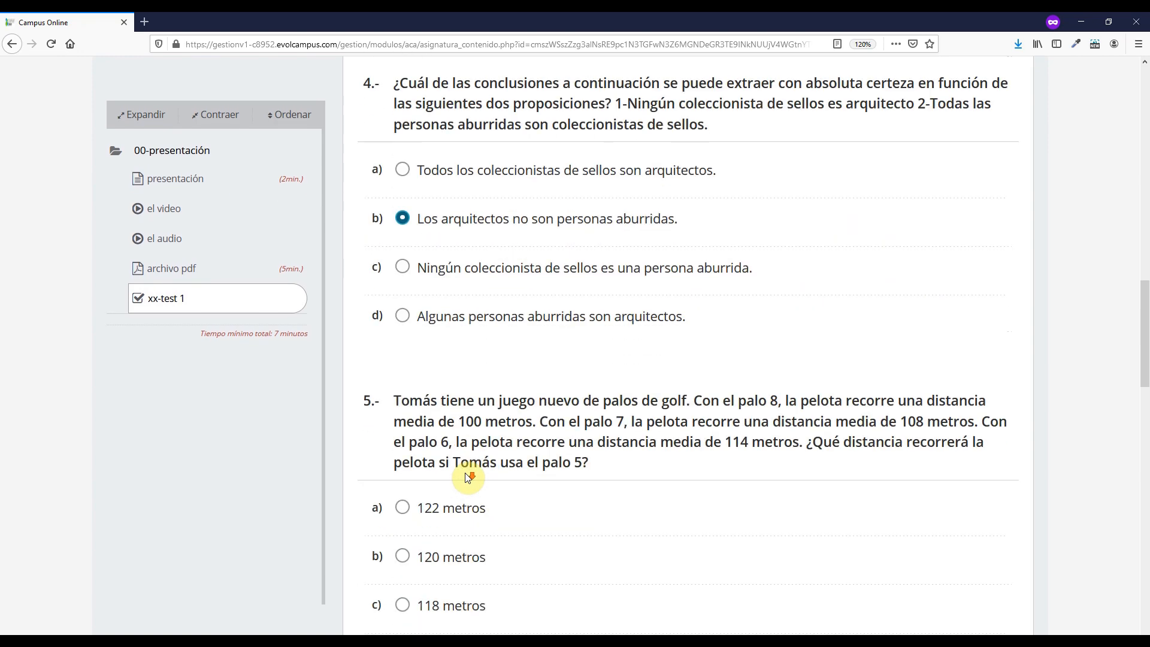
{"action": "scroll", "coordinate": [479, 432], "scroll_direction": "down", "scroll_amount": 14}
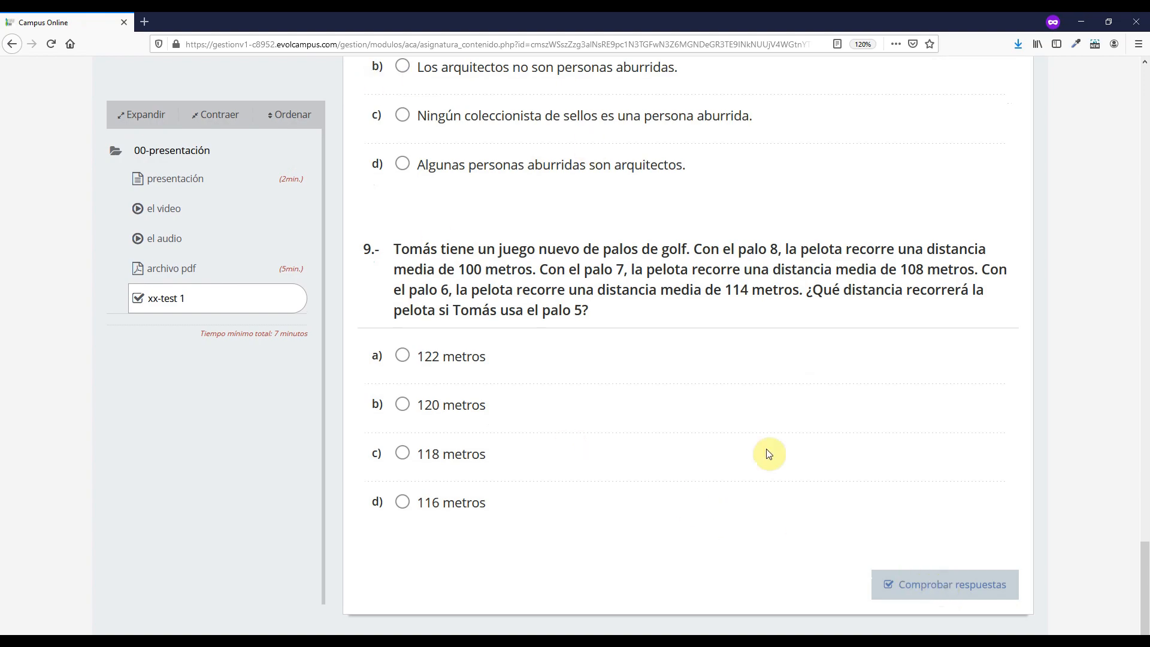
Open xx-test 1 for editing and limit the number of questions per attempt to 5
{"action": "scroll", "coordinate": [673, 410], "scroll_direction": "up", "scroll_amount": 15}
{"action": "scroll", "coordinate": [663, 418], "scroll_direction": "up", "scroll_amount": 20}
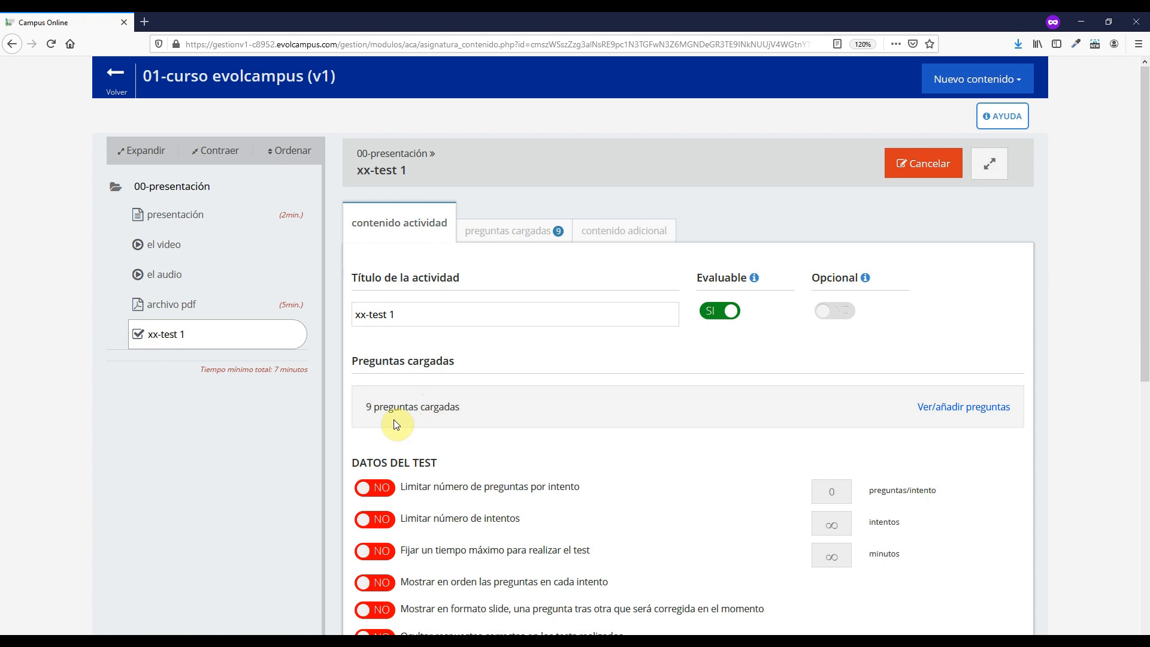
{"action": "scroll", "coordinate": [395, 420], "scroll_direction": "down", "scroll_amount": 3}
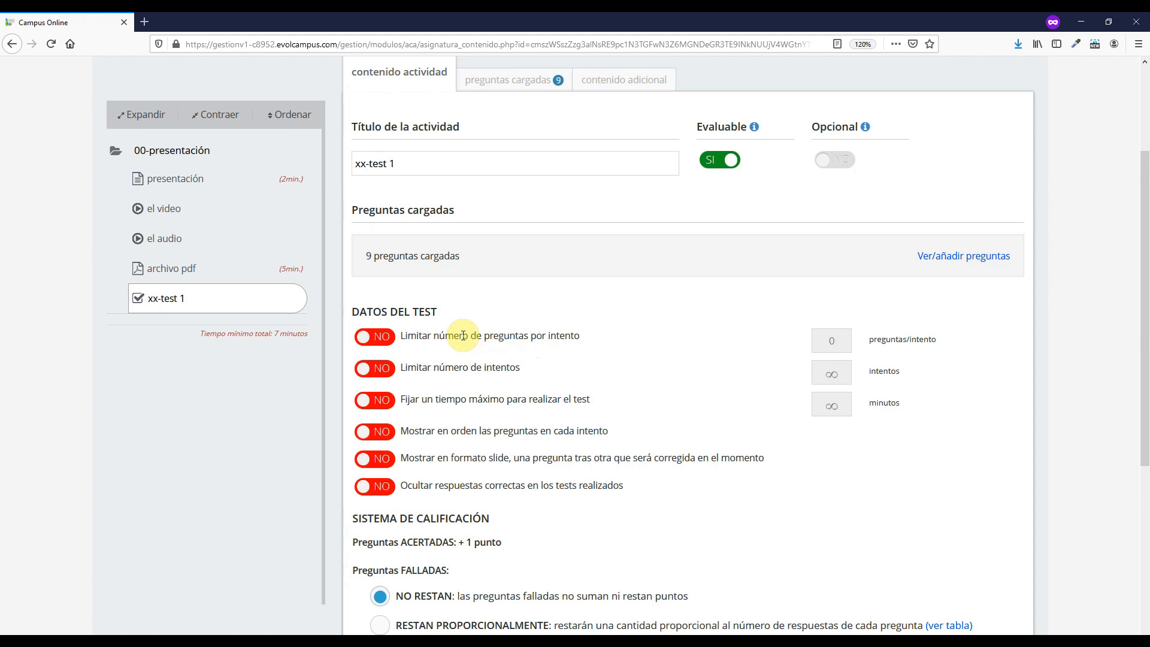
{"action": "left_click", "coordinate": [372, 336]}
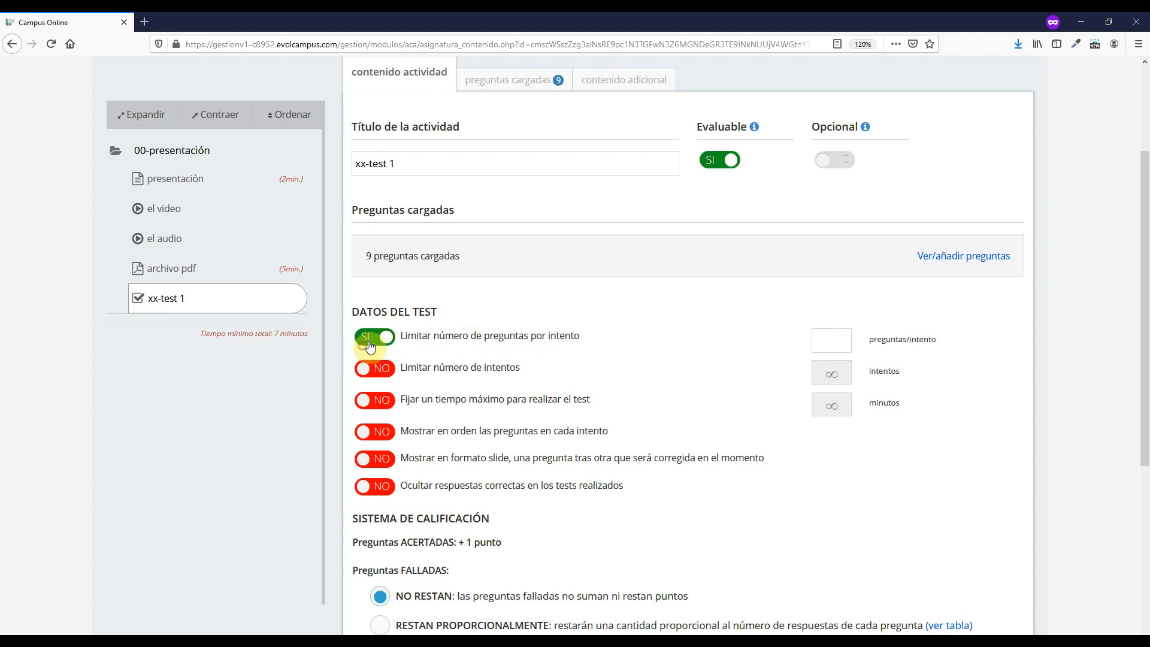
{"action": "left_click", "coordinate": [833, 340]}
{"action": "type", "text": "5"}
{"action": "left_click", "coordinate": [815, 293]}
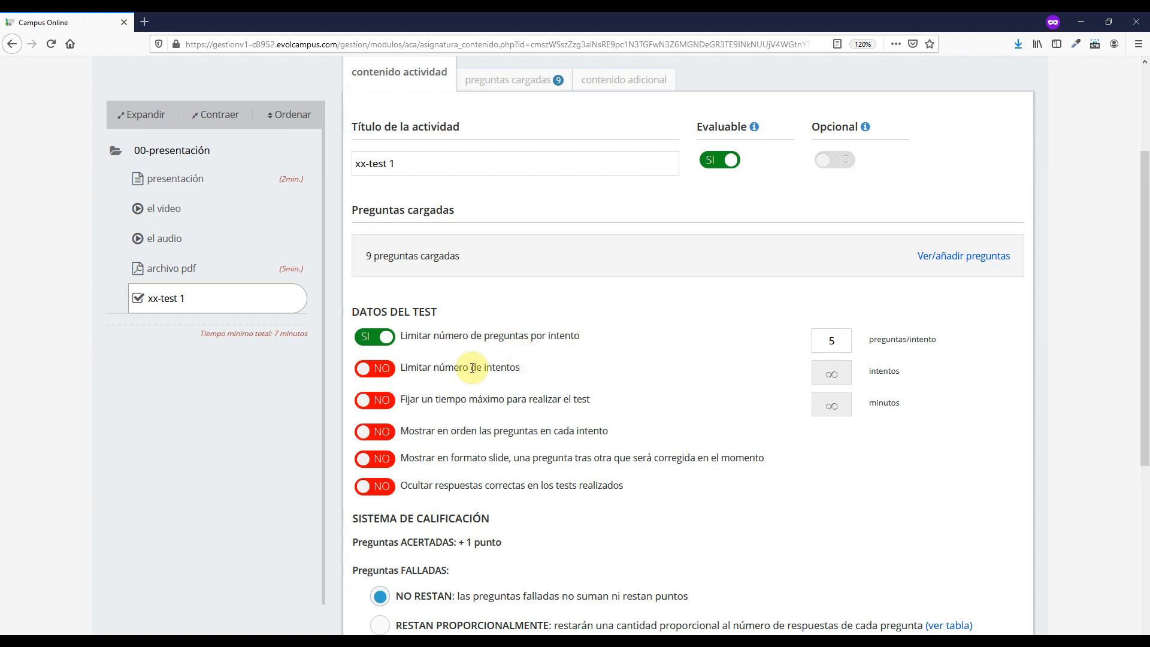
Limit the number of attempts to 3 and set a maximum time of 15 minutes for taking the test
{"action": "left_click_drag", "start_coordinate": [421, 364], "coordinate": [501, 378]}
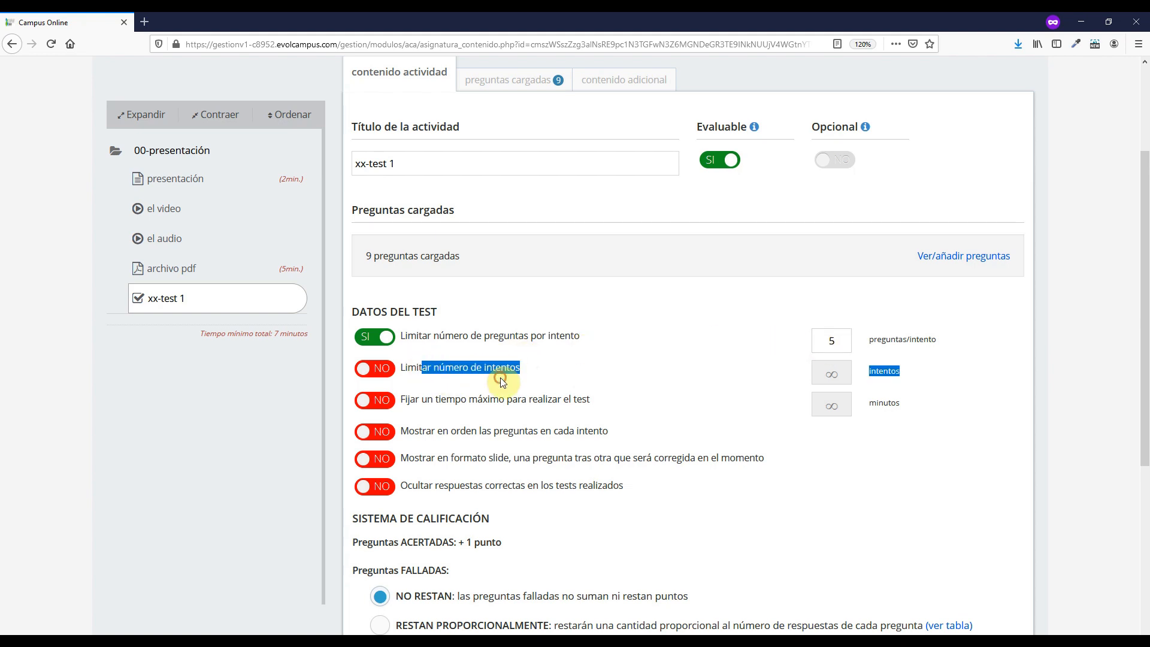
{"action": "left_click", "coordinate": [501, 377]}
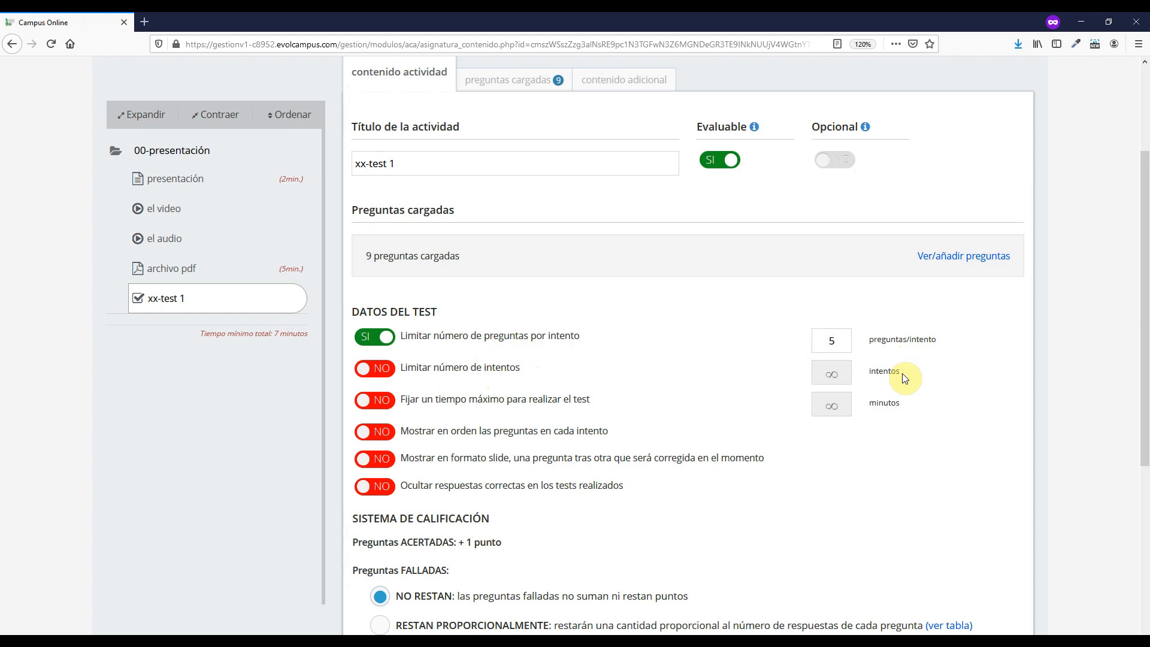
{"action": "left_click", "coordinate": [374, 368]}
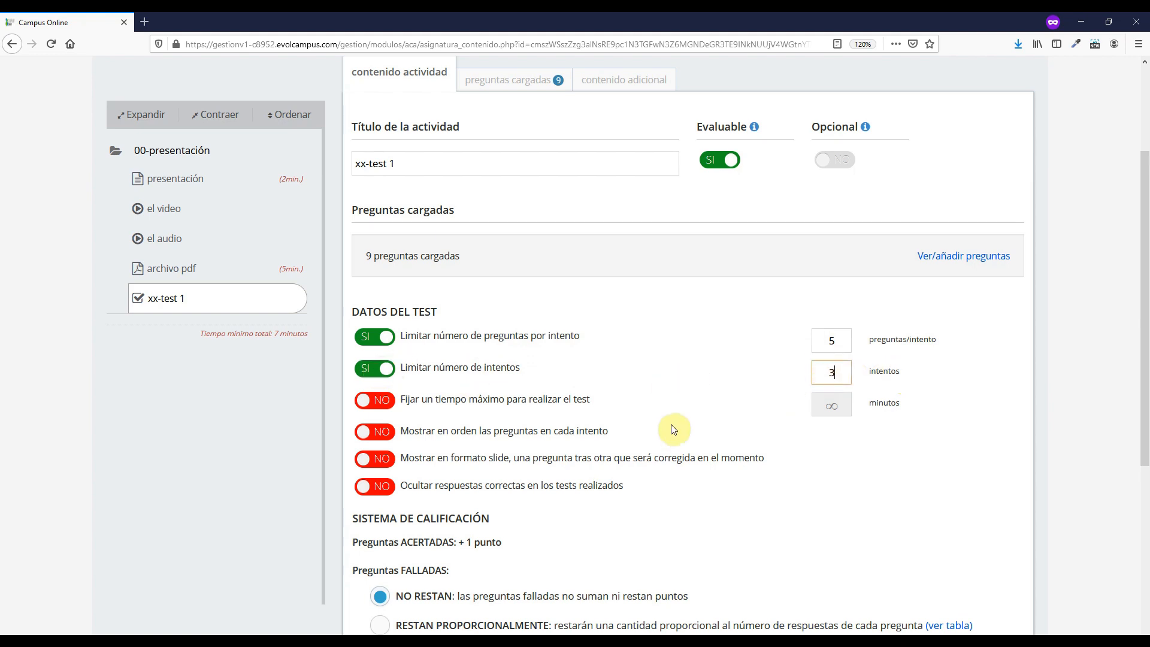
{"action": "left_click", "coordinate": [483, 397]}
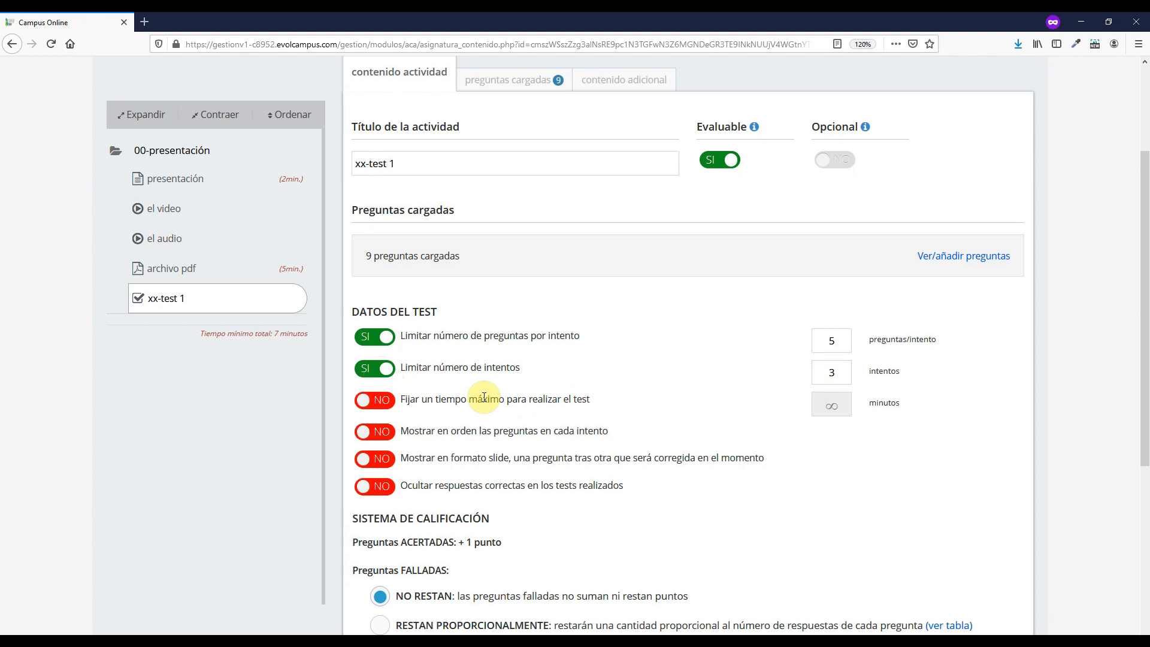
{"action": "left_click", "coordinate": [393, 410]}
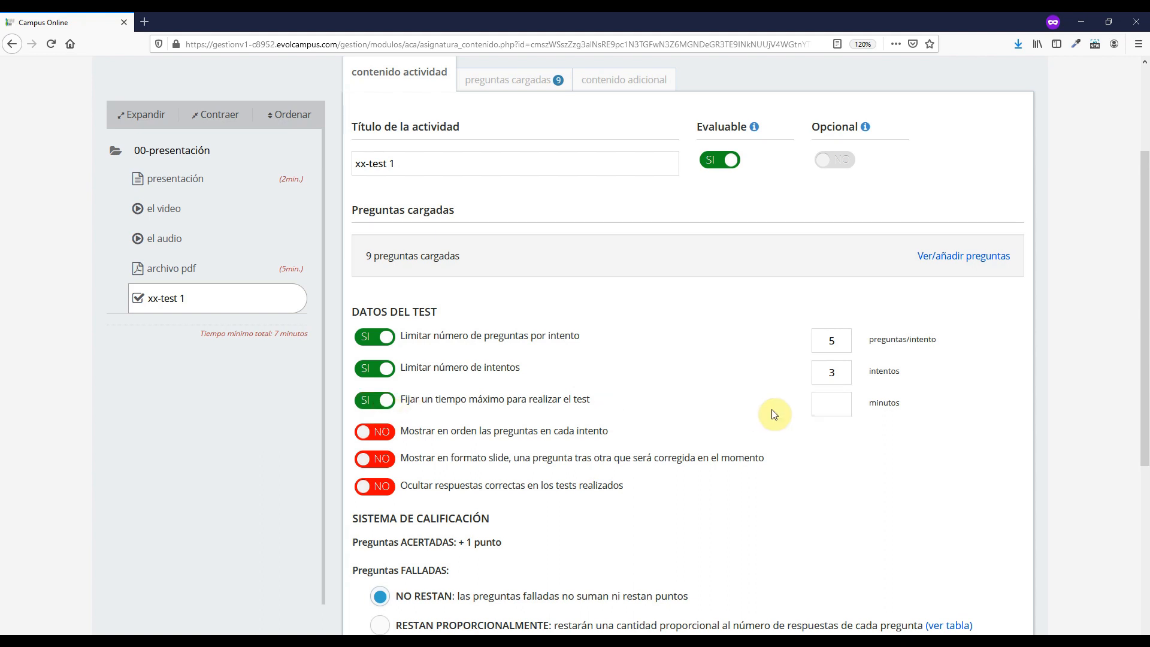
{"action": "left_click", "coordinate": [820, 403]}
{"action": "left_click", "coordinate": [622, 413]}
Enable the slide format that corrects each question on the spot, and switch hiding of correct answers on and back off
{"action": "left_click_drag", "start_coordinate": [418, 458], "coordinate": [681, 458]}
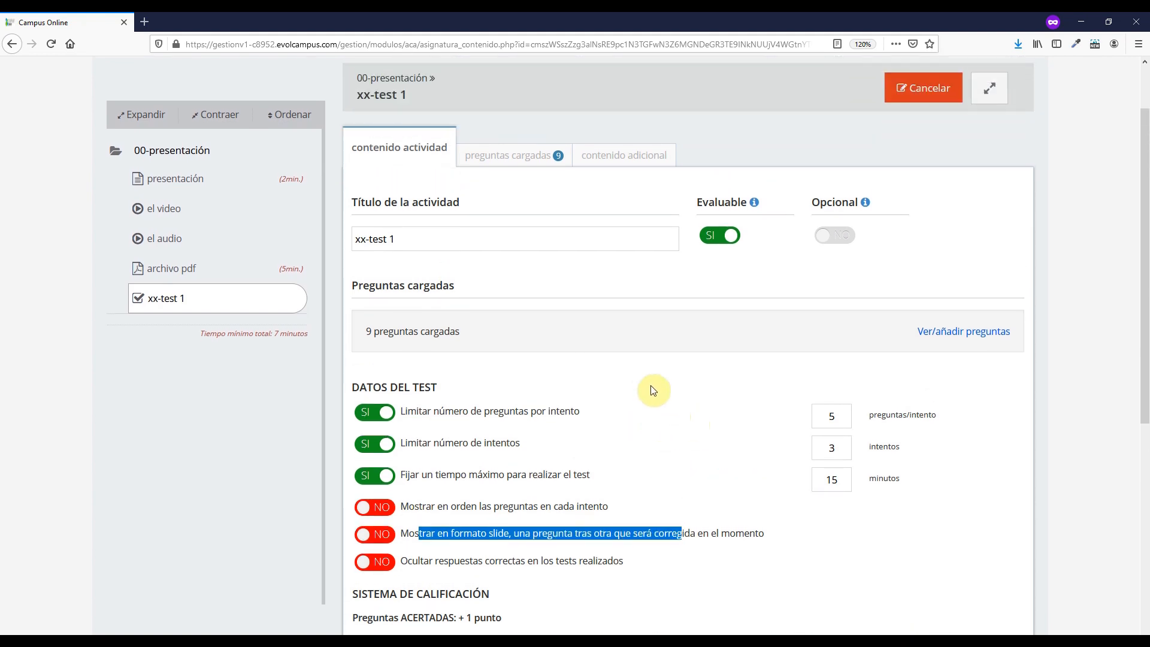
{"action": "left_click", "coordinate": [506, 522]}
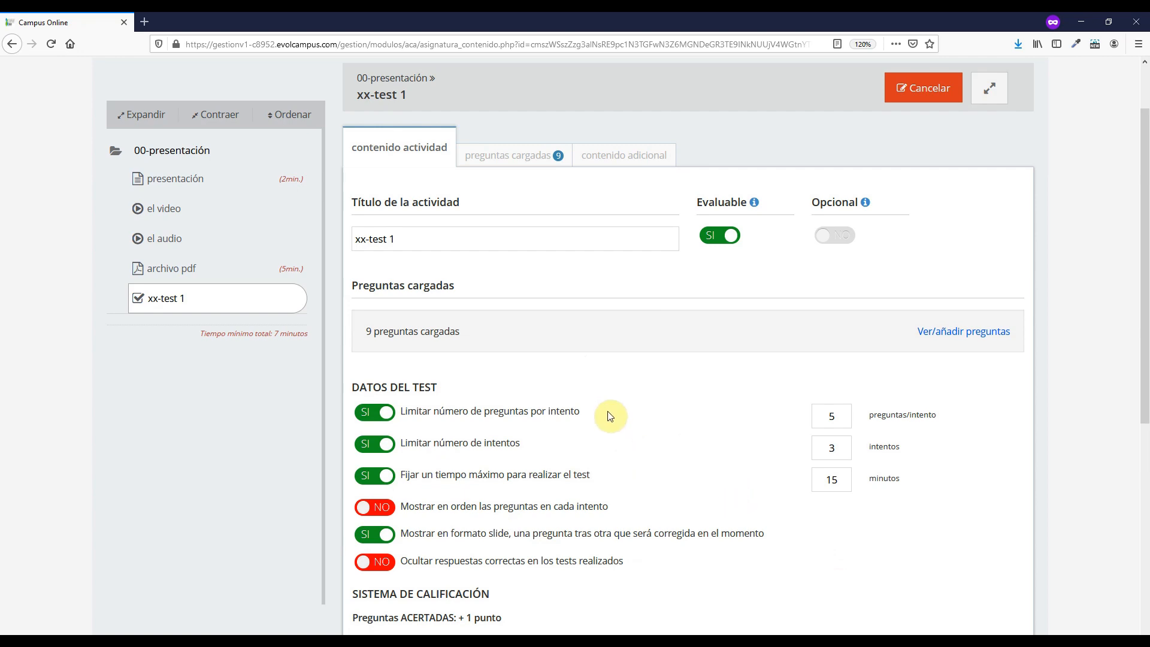
{"action": "scroll", "coordinate": [681, 455], "scroll_direction": "down", "scroll_amount": 3}
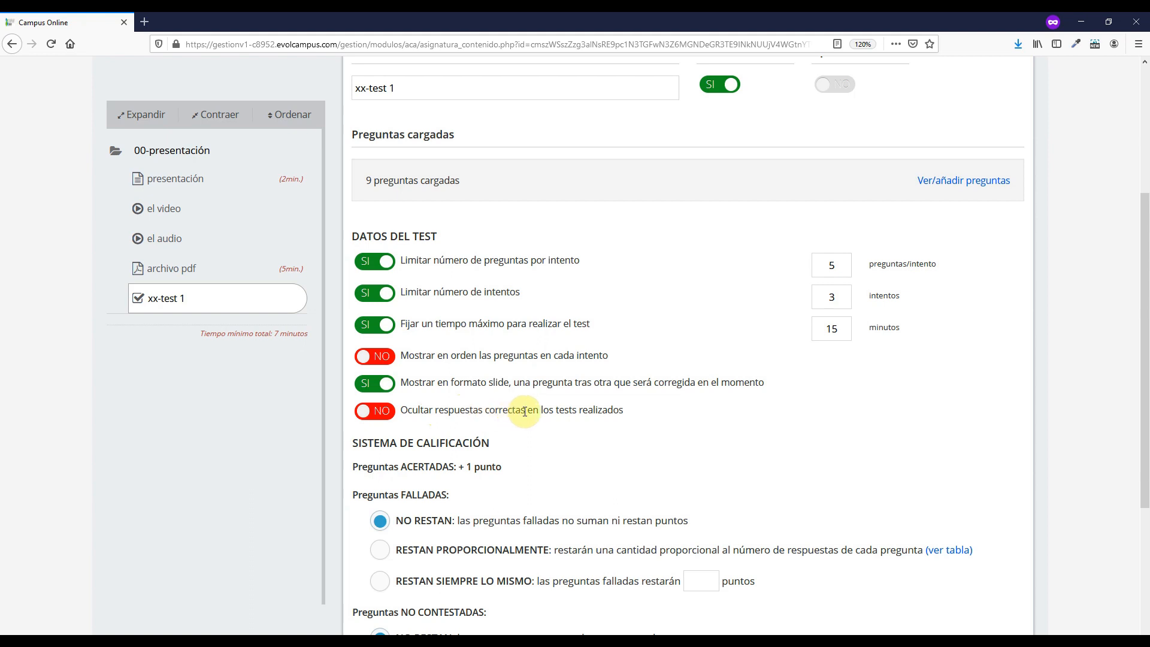
{"action": "left_click", "coordinate": [387, 413]}
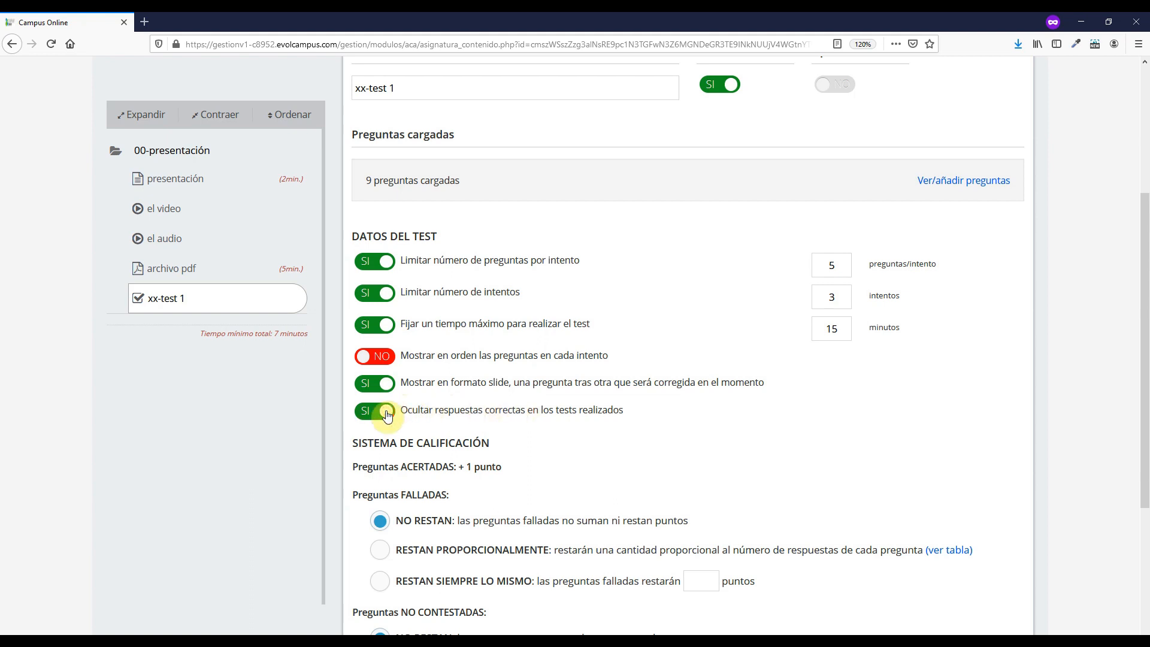
{"action": "left_click", "coordinate": [387, 413]}
Review the grading system options for correct, failed and unanswered questions
{"action": "scroll", "coordinate": [500, 419], "scroll_direction": "down", "scroll_amount": 3}
{"action": "scroll", "coordinate": [499, 423], "scroll_direction": "down", "scroll_amount": 3}
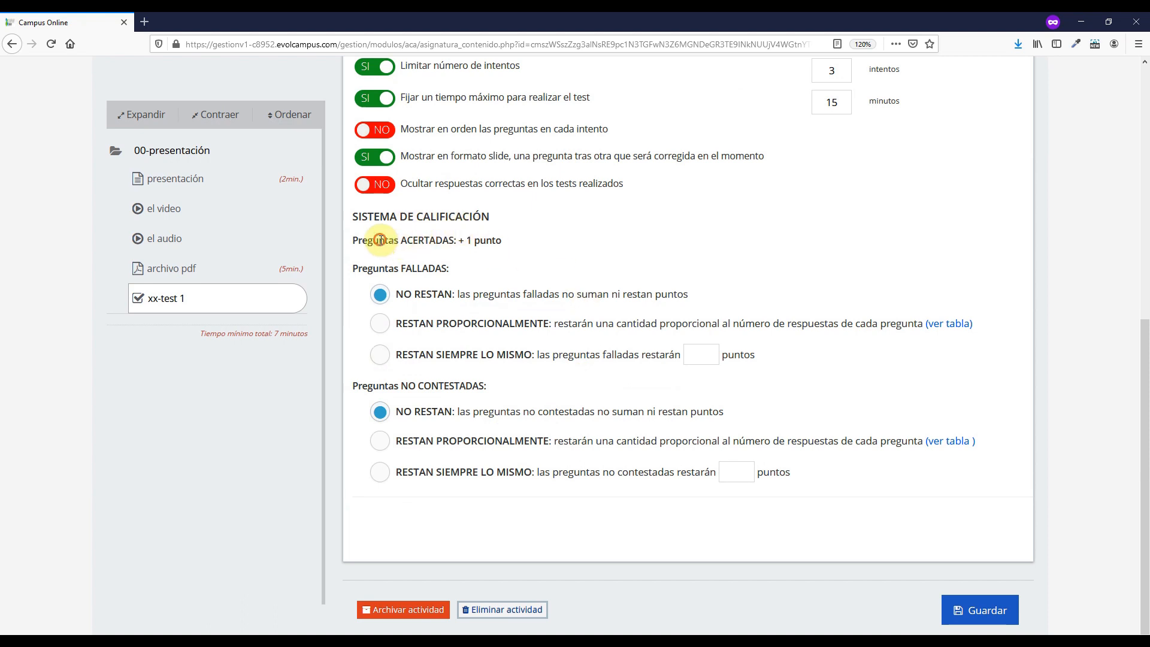
{"action": "left_click_drag", "start_coordinate": [379, 239], "coordinate": [511, 243]}
{"action": "left_click", "coordinate": [392, 268]}
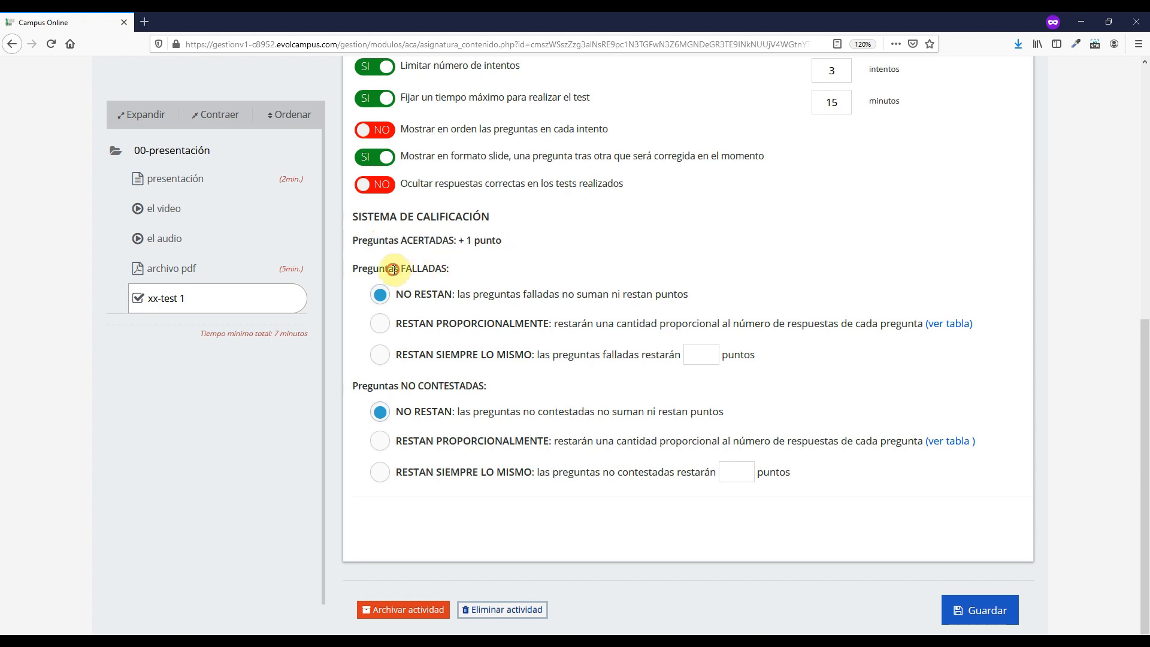
{"action": "left_click_drag", "start_coordinate": [400, 269], "coordinate": [448, 269]}
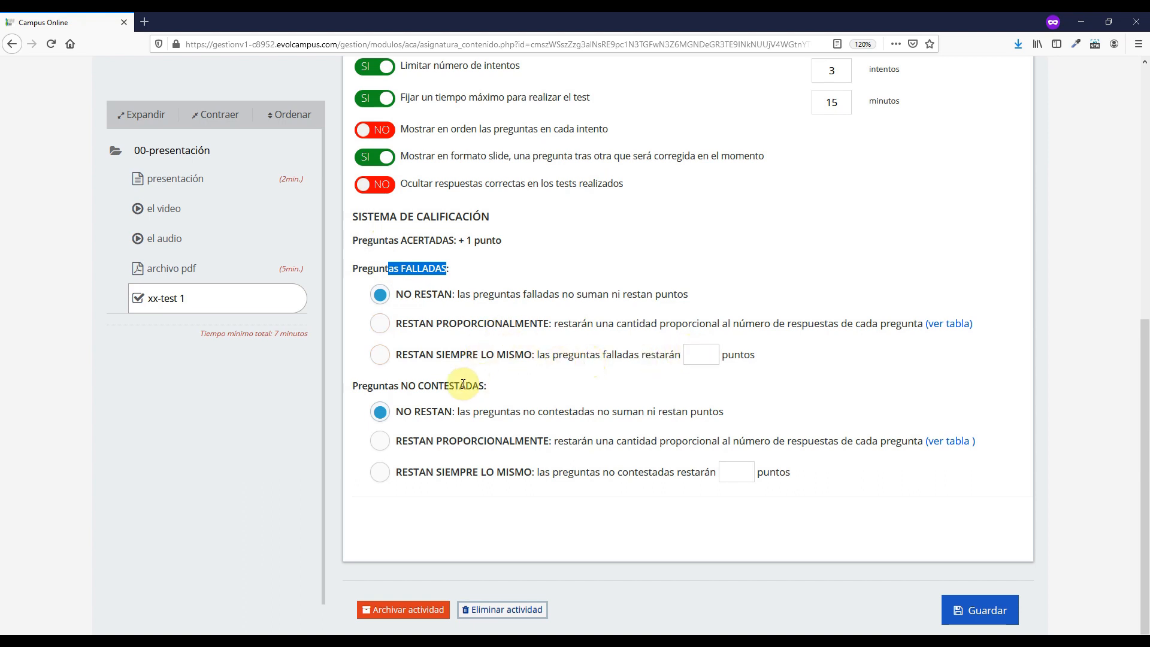
{"action": "left_click_drag", "start_coordinate": [423, 385], "coordinate": [478, 388]}
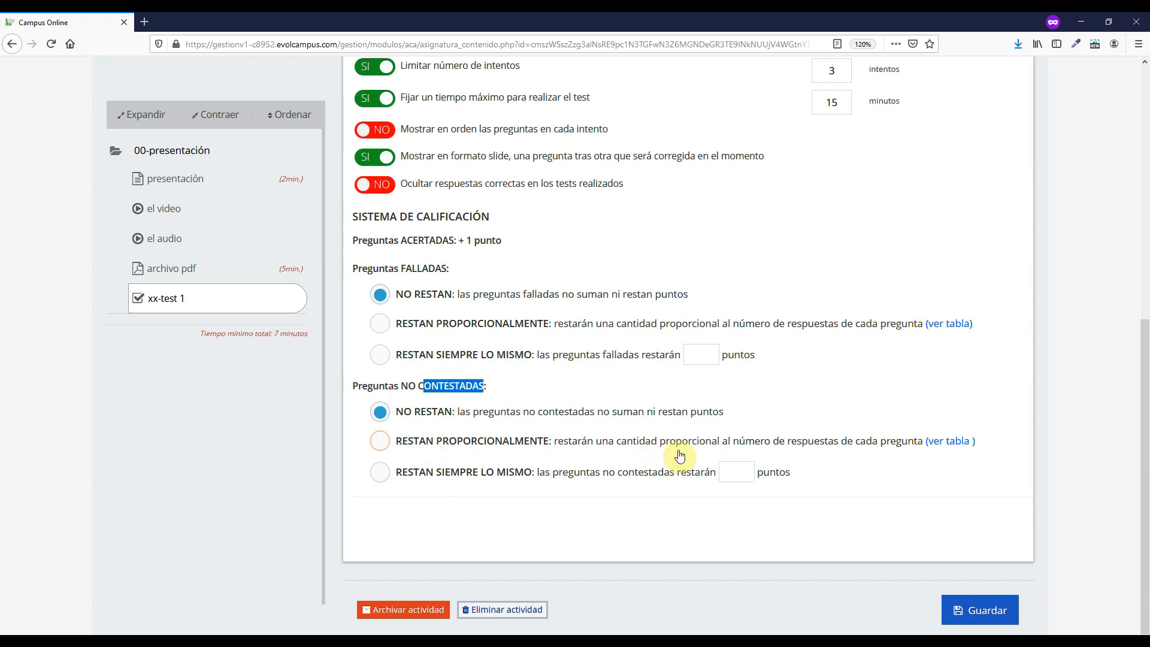
Consult the table of proportional point deductions for unanswered questions and close it
{"action": "left_click", "coordinate": [950, 443]}
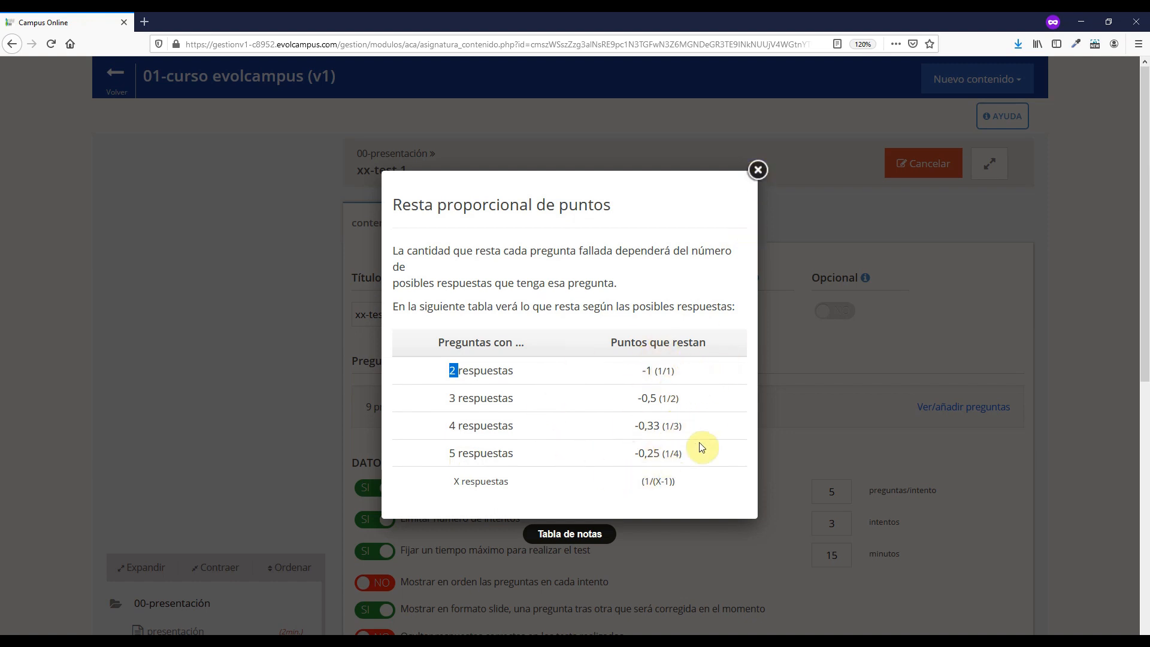
{"action": "left_click", "coordinate": [758, 171]}
{"action": "scroll", "coordinate": [660, 529], "scroll_direction": "down", "scroll_amount": 10}
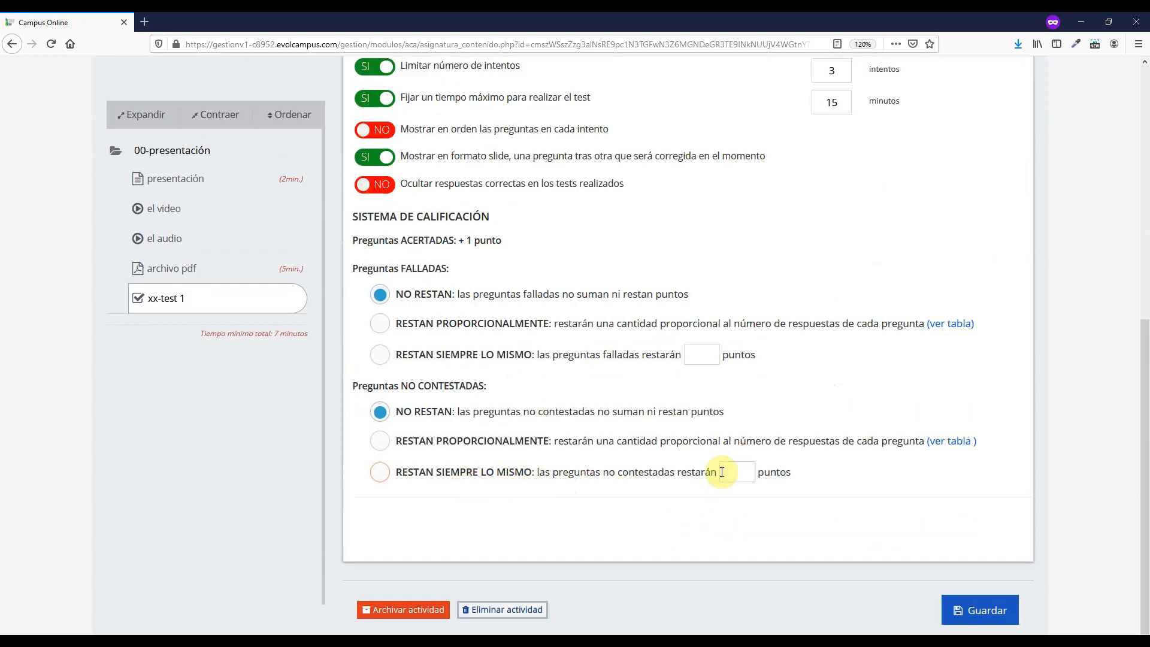
Save the modified test activity and dismiss the confirmation message
{"action": "scroll", "coordinate": [593, 439], "scroll_direction": "up", "scroll_amount": 1}
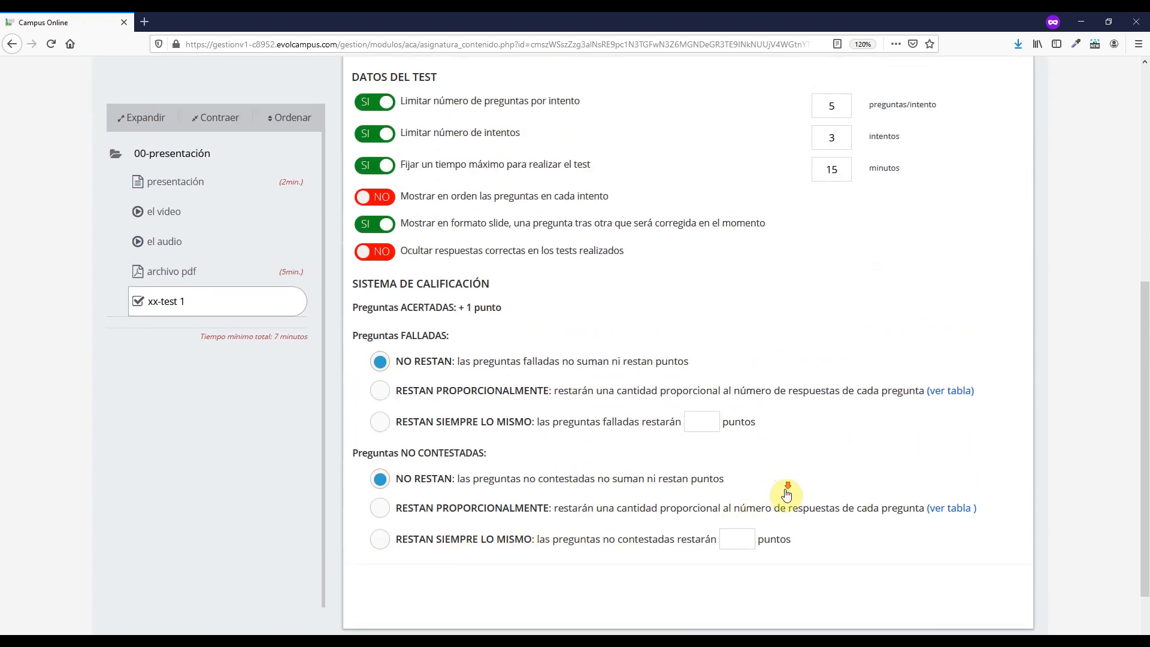
{"action": "scroll", "coordinate": [788, 492], "scroll_direction": "down", "scroll_amount": 2}
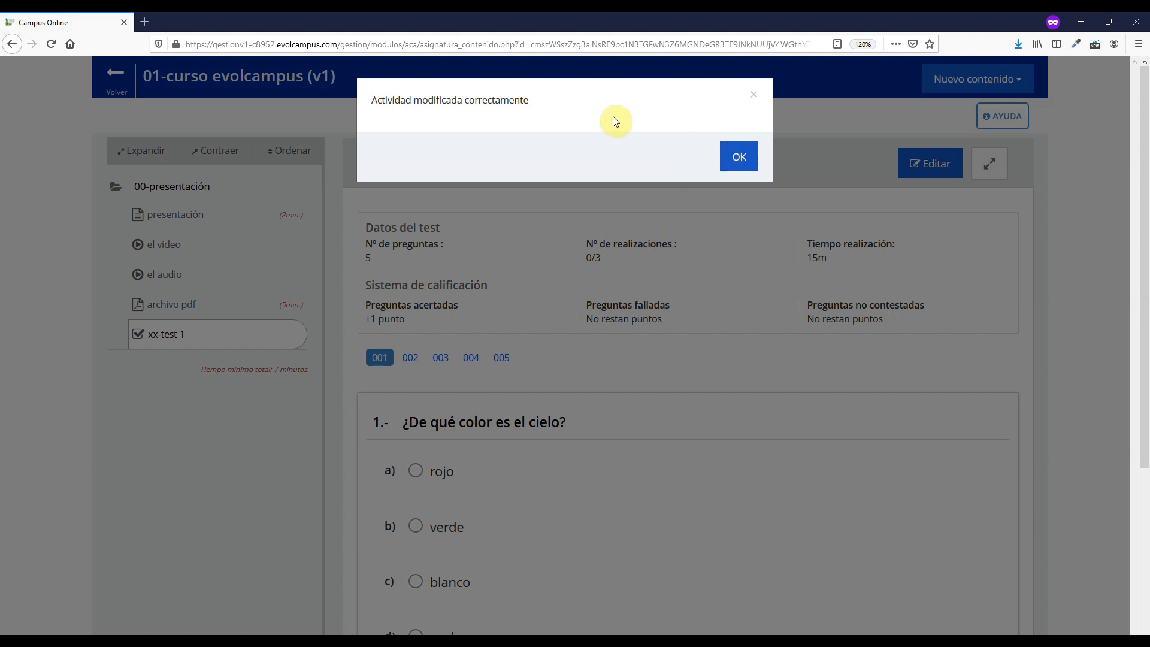
{"action": "left_click", "coordinate": [738, 157]}
Try the test in slide format, answering its first three questions with verde, explicativo and 6
{"action": "scroll", "coordinate": [633, 398], "scroll_direction": "down", "scroll_amount": 2}
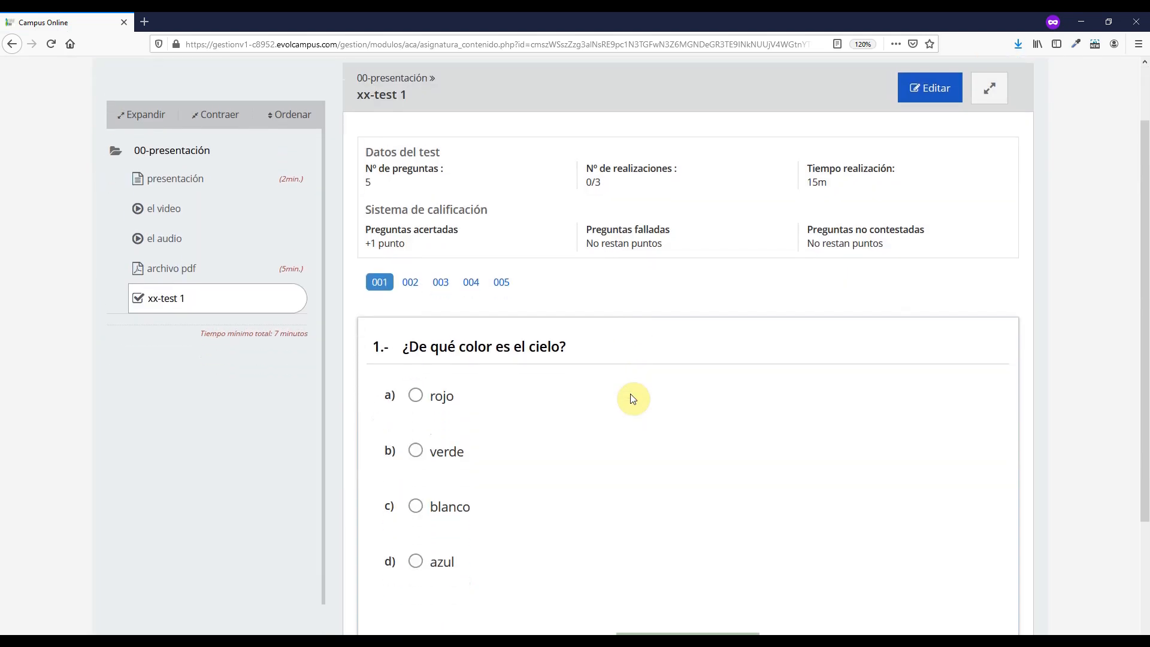
{"action": "scroll", "coordinate": [633, 398], "scroll_direction": "down", "scroll_amount": 2}
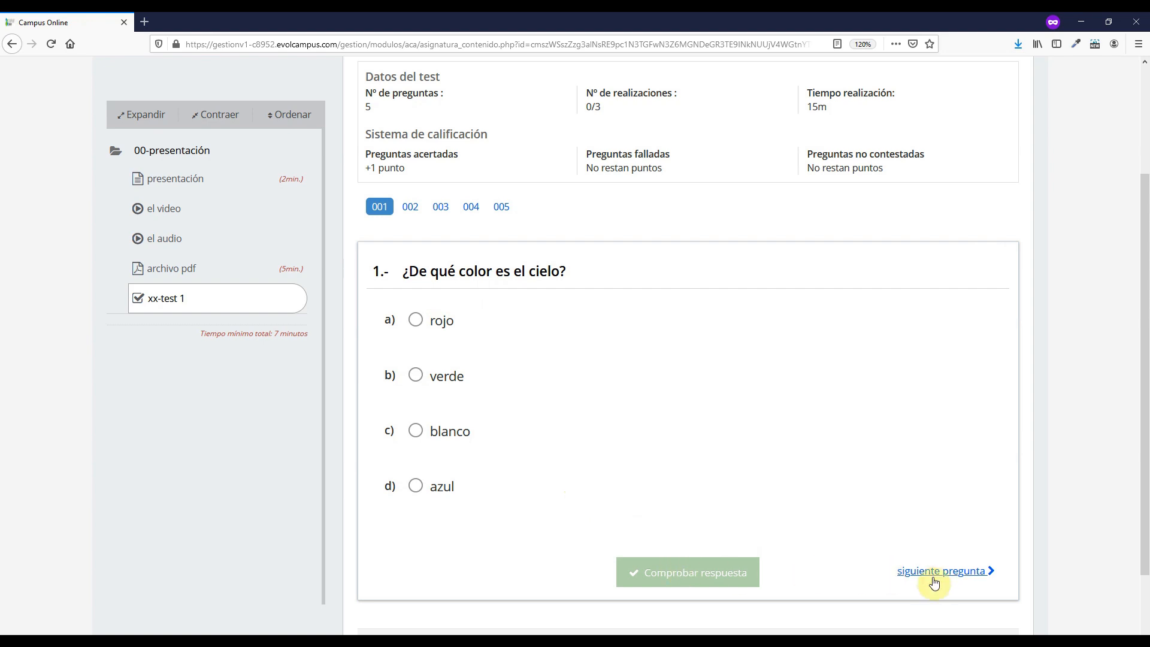
{"action": "left_click", "coordinate": [416, 376]}
{"action": "left_click", "coordinate": [952, 571]}
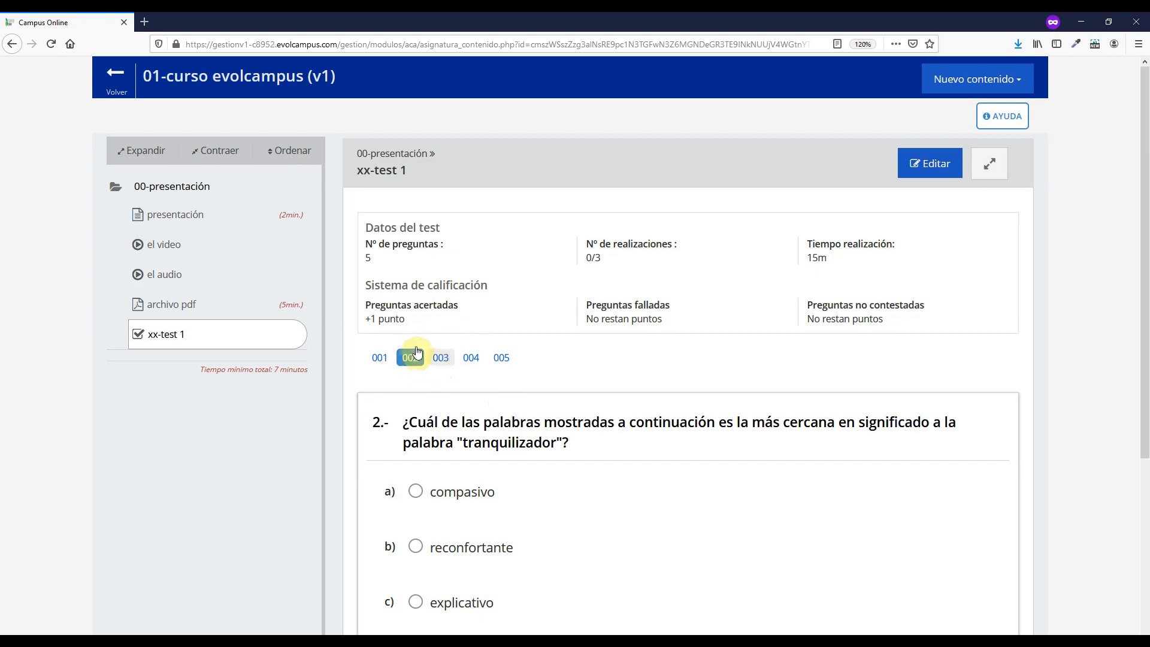
{"action": "scroll", "coordinate": [461, 423], "scroll_direction": "down", "scroll_amount": 3}
{"action": "left_click", "coordinate": [415, 375]}
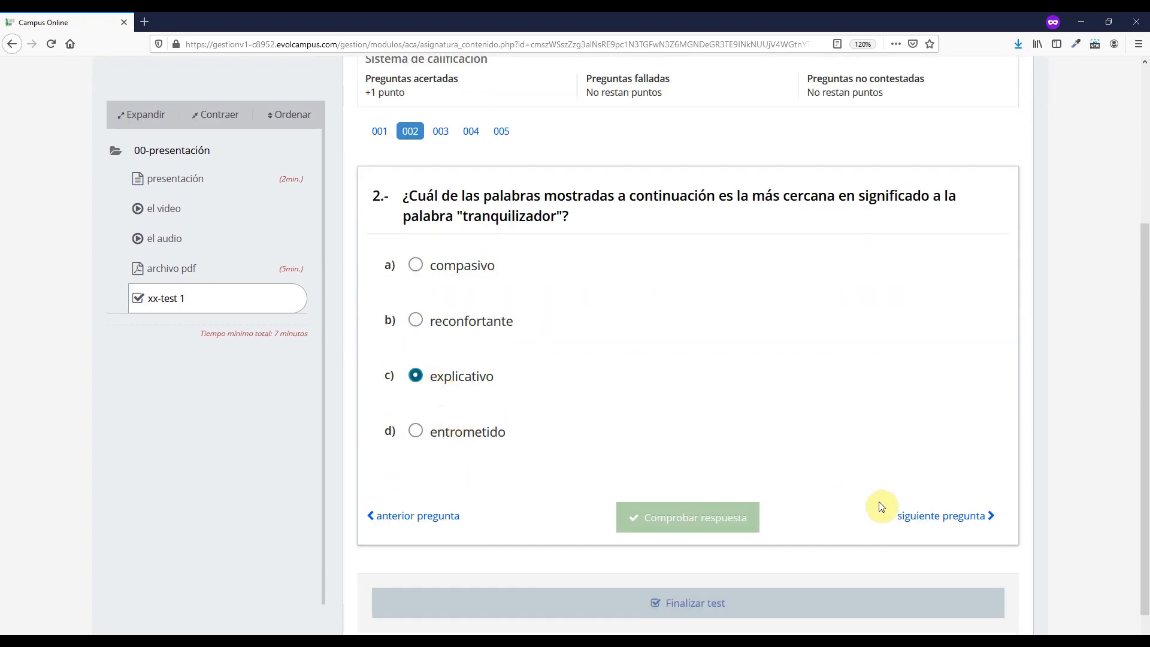
{"action": "left_click", "coordinate": [925, 521]}
{"action": "left_click", "coordinate": [434, 470]}
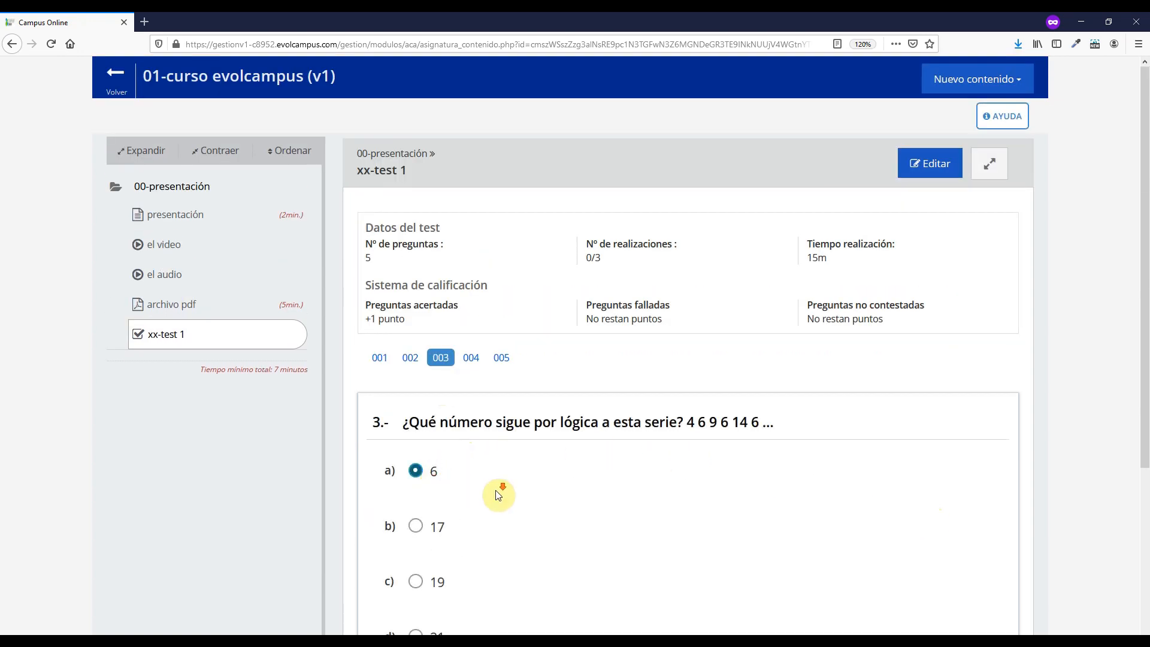
{"action": "scroll", "coordinate": [619, 520], "scroll_direction": "down", "scroll_amount": 3}
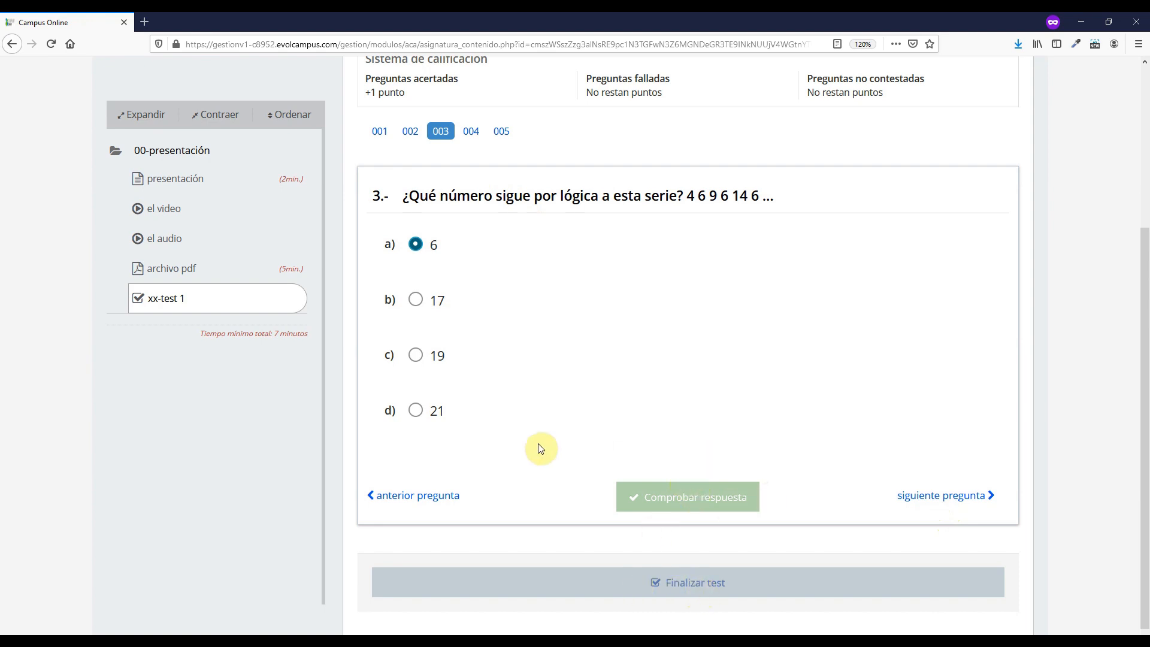
Jump between the test's questions out of order, going back to the first two and ending at question 004
{"action": "left_click", "coordinate": [410, 131]}
{"action": "left_click", "coordinate": [381, 132]}
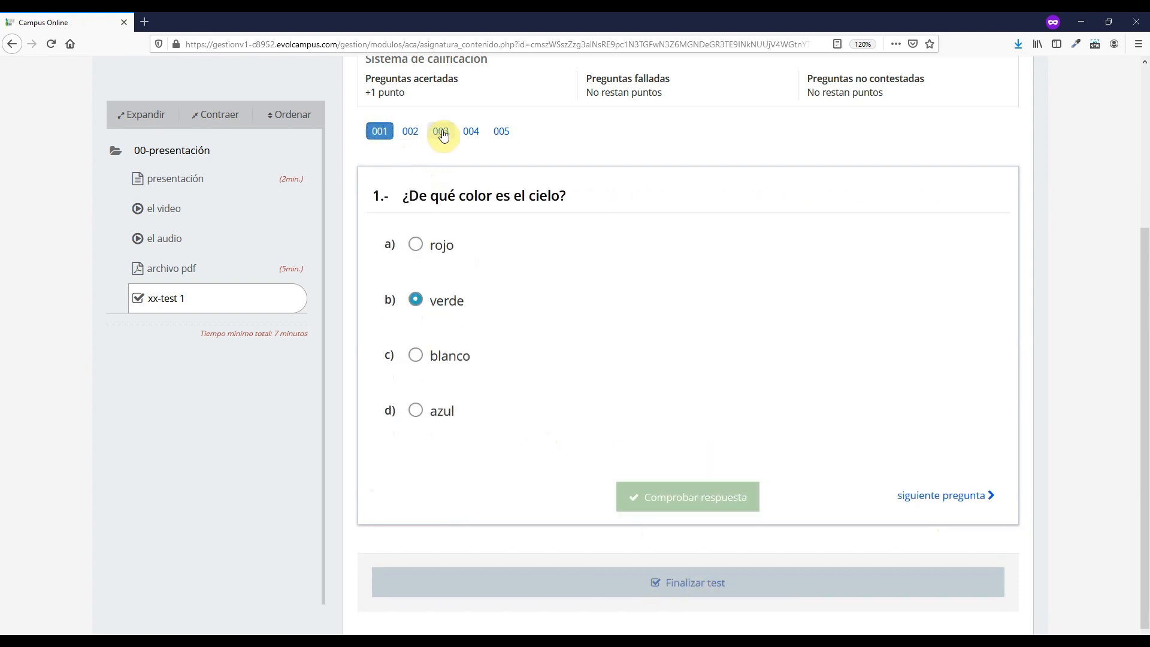
{"action": "left_click", "coordinate": [440, 132]}
{"action": "left_click", "coordinate": [471, 131]}
{"action": "scroll", "coordinate": [609, 453], "scroll_direction": "up", "scroll_amount": 4}
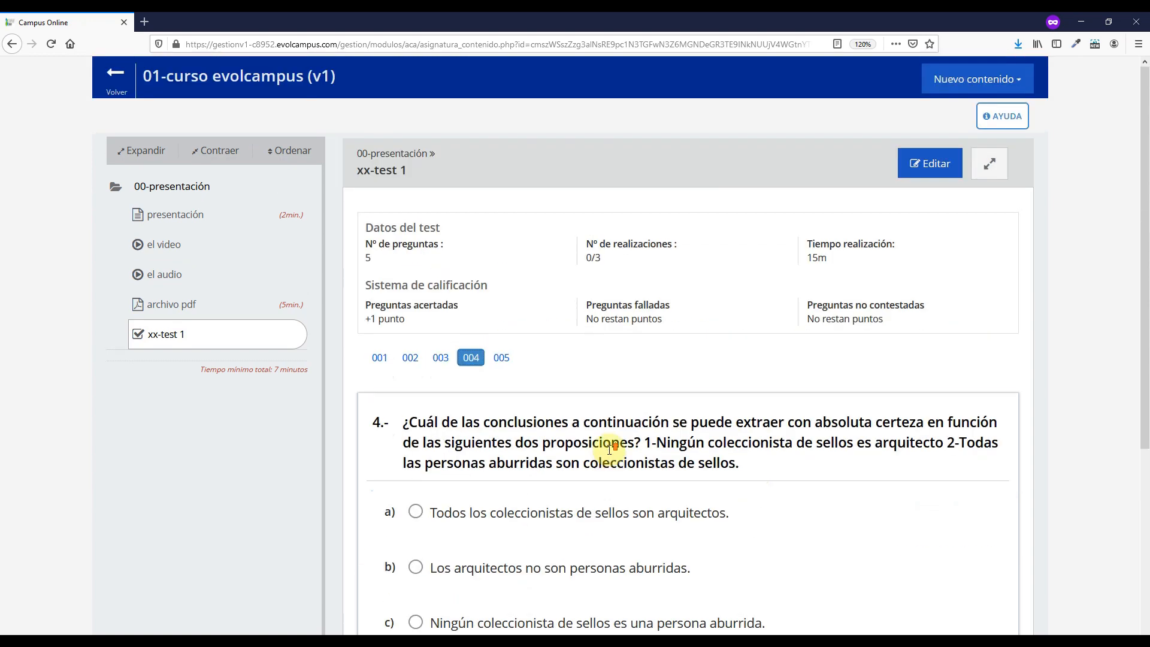
Review the additional content, loaded questions and activity settings of xx-test 1 in edit mode, and leave editing without saving
{"action": "left_click", "coordinate": [911, 171]}
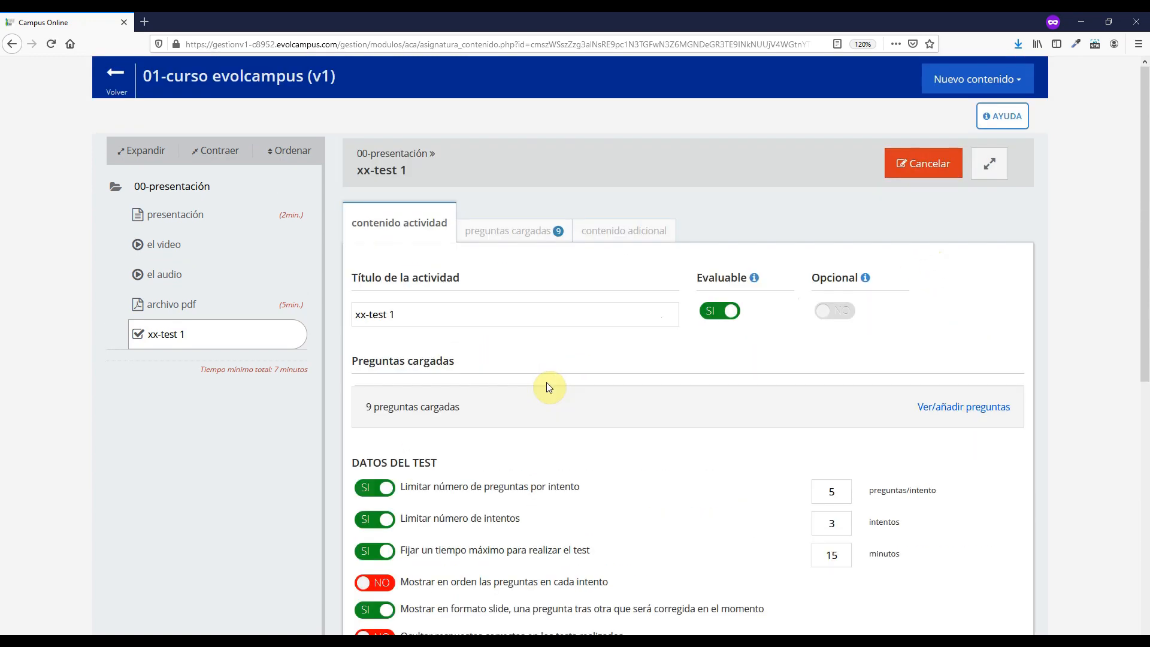
{"action": "left_click", "coordinate": [630, 238]}
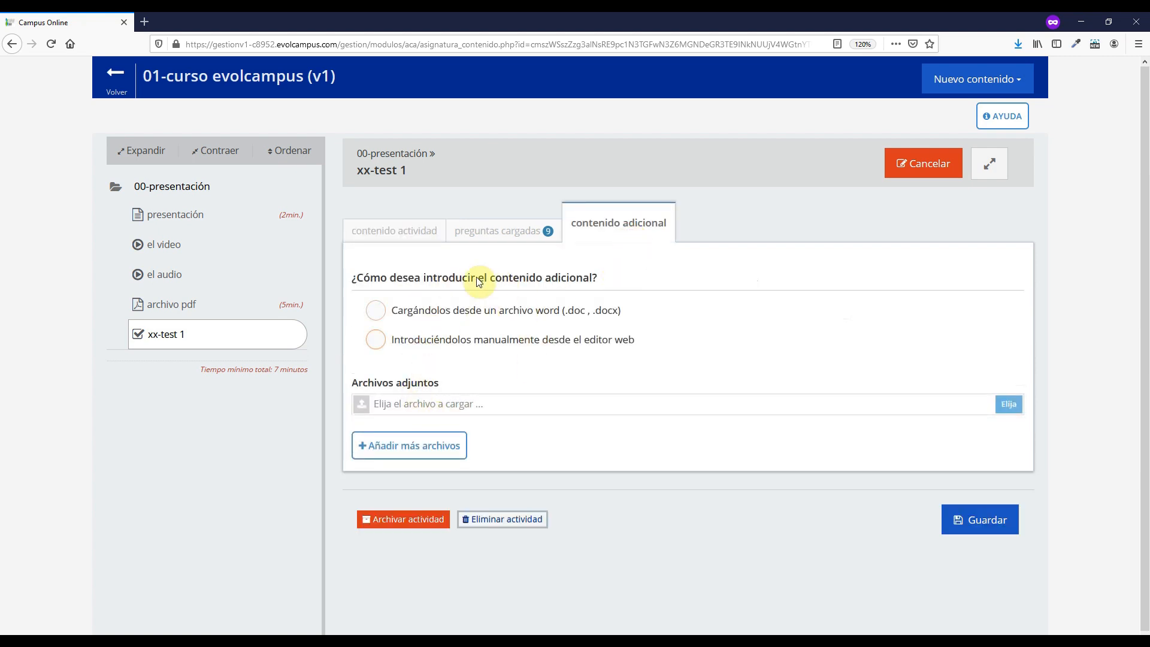
{"action": "left_click", "coordinate": [521, 229]}
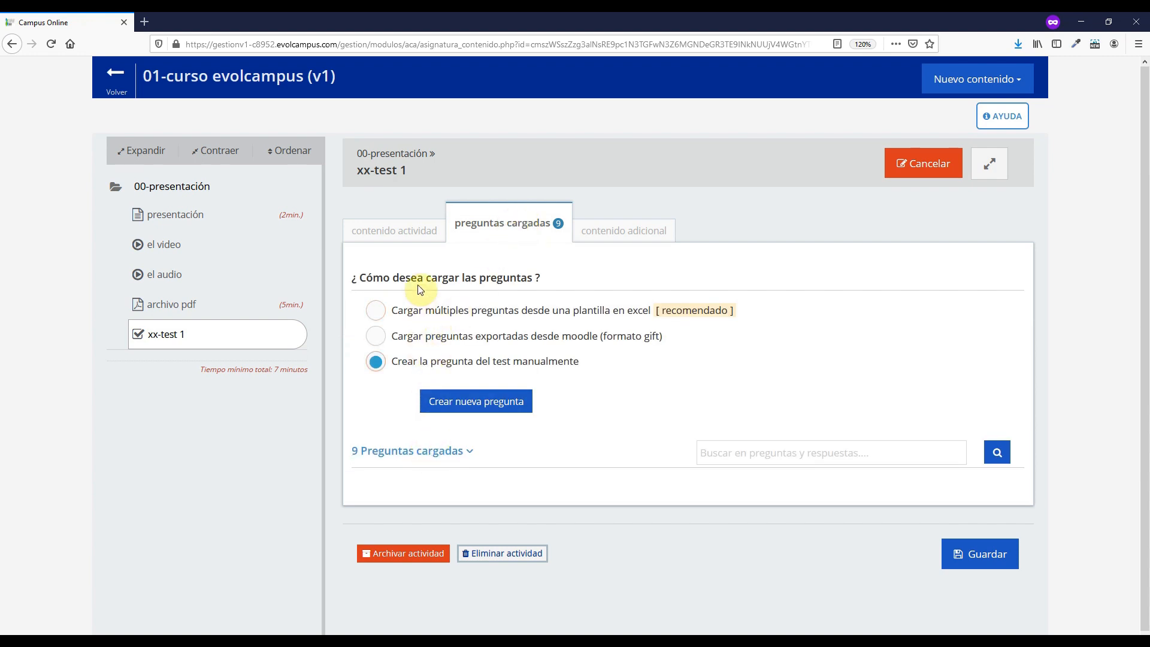
{"action": "left_click", "coordinate": [403, 234]}
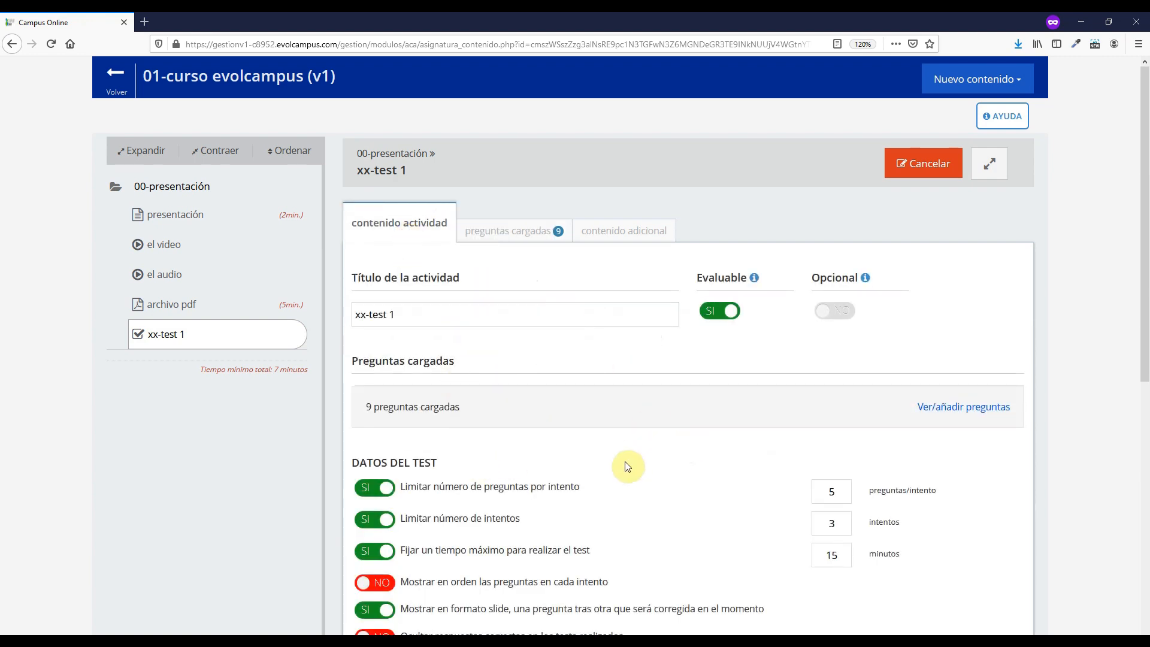
{"action": "scroll", "coordinate": [626, 473], "scroll_direction": "down", "scroll_amount": 4}
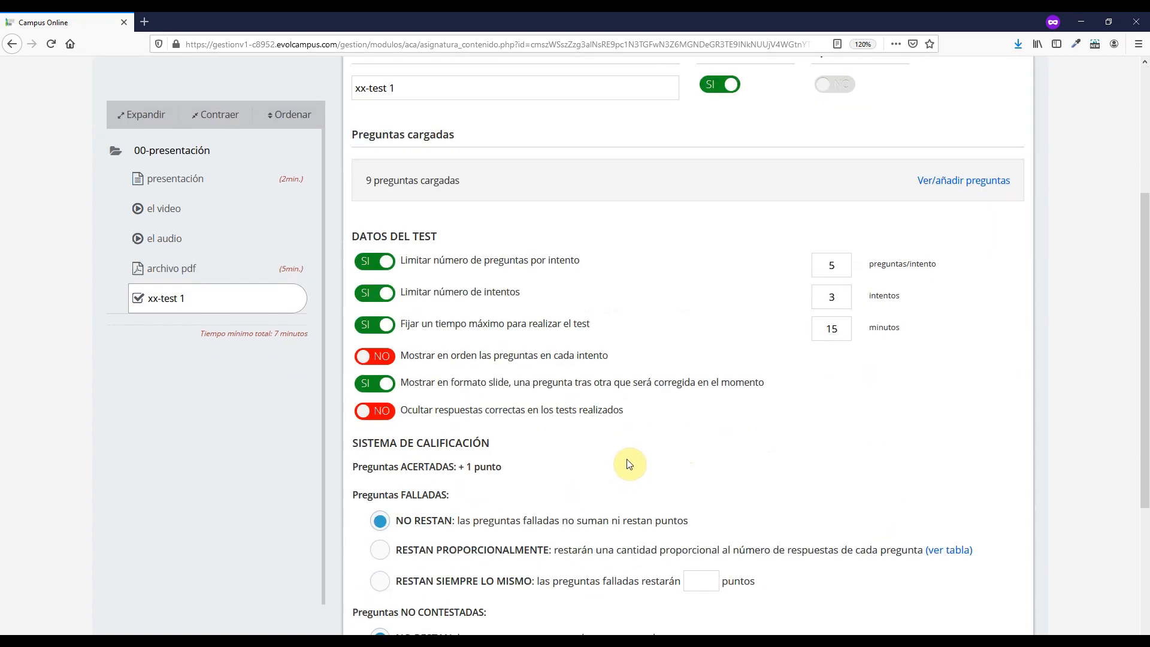
{"action": "scroll", "coordinate": [626, 462], "scroll_direction": "up", "scroll_amount": 4}
{"action": "left_click", "coordinate": [929, 170]}
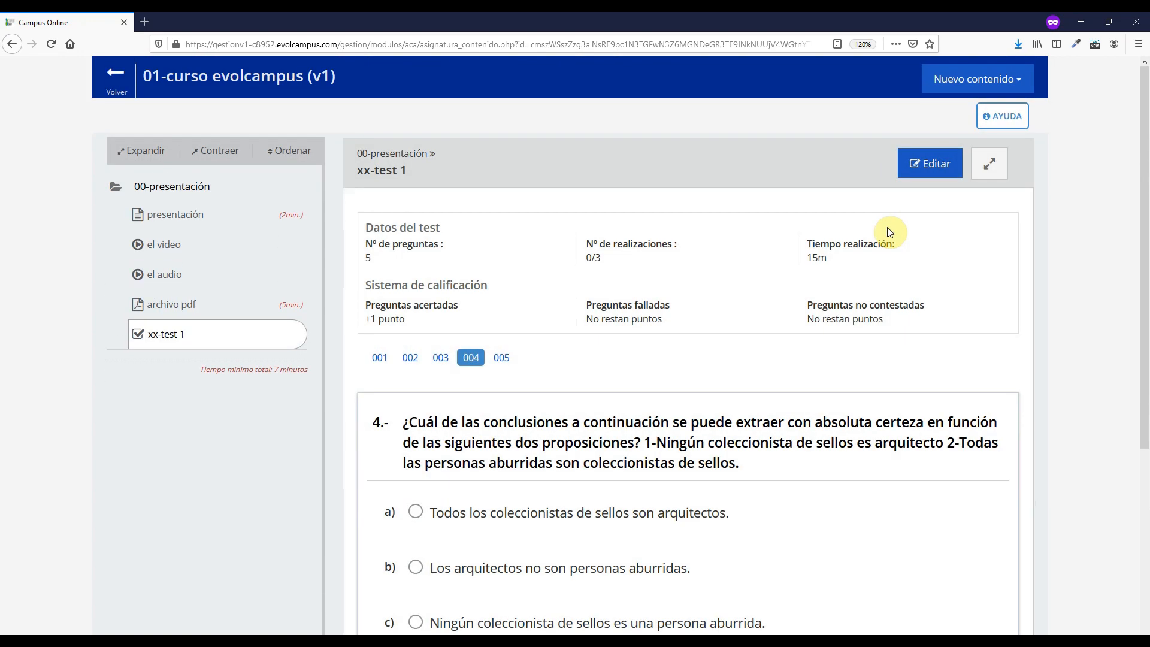